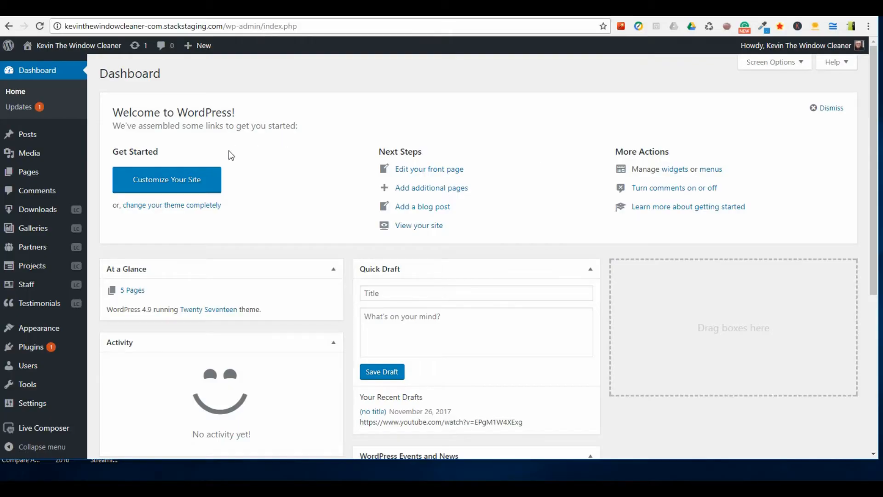
# Open the Permalink settings and examine the domain used in the common URL structures and in the page address.
pyautogui.scroll(-5, 39, 207)
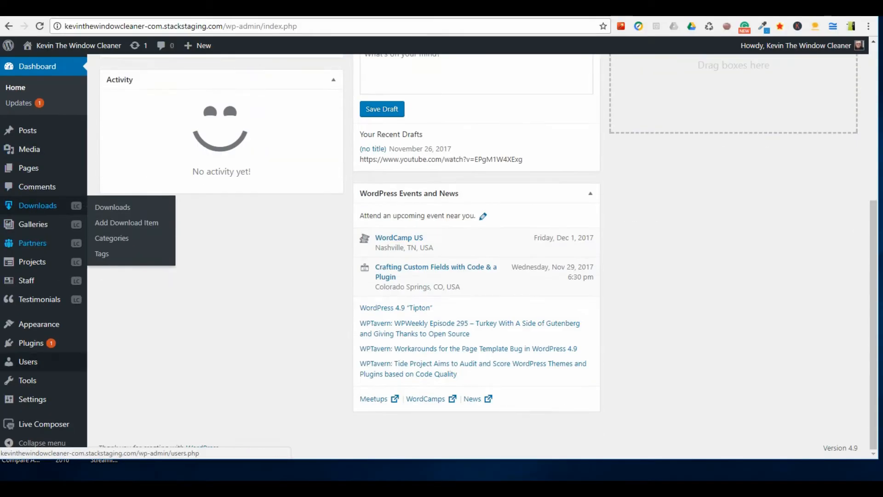
pyautogui.moveTo(69, 400)
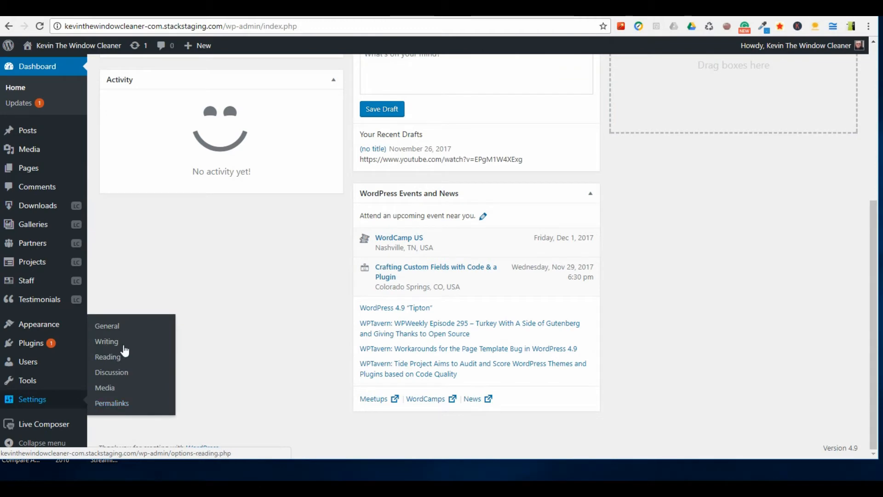
pyautogui.click(120, 404)
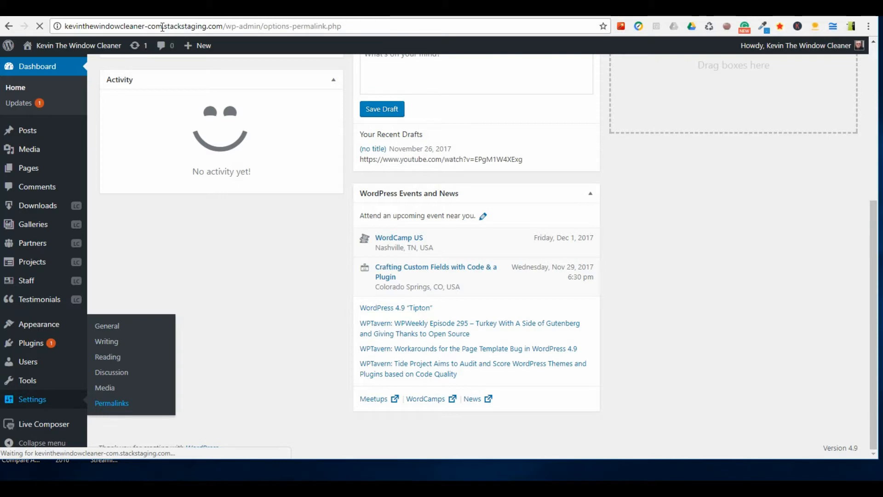
pyautogui.moveTo(162, 27); pyautogui.dragTo(223, 26)
pyautogui.click(223, 26)
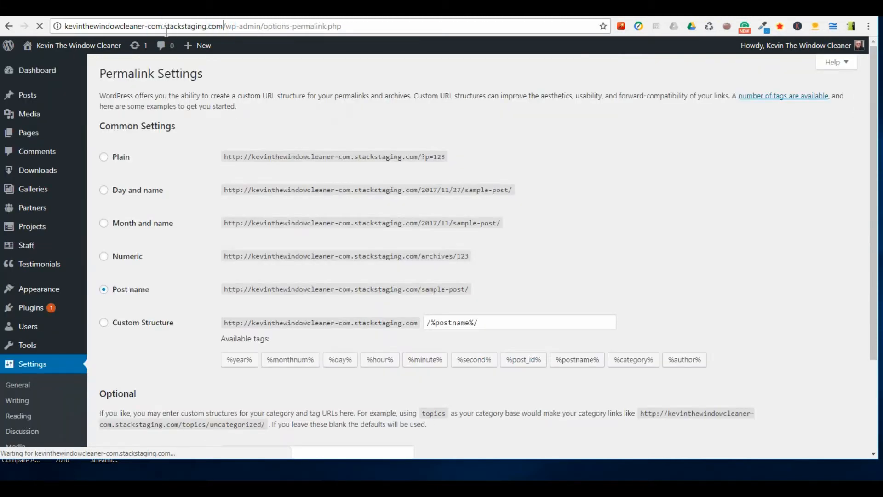
pyautogui.scroll(-3, 229, 223)
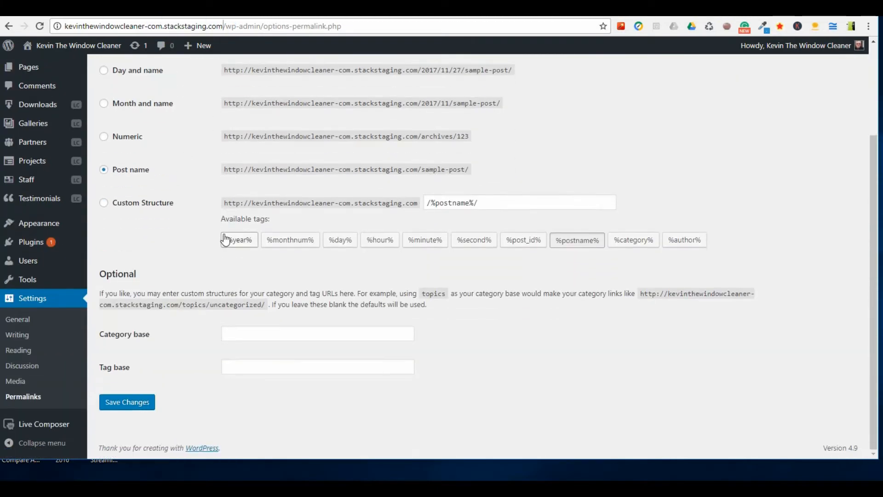
pyautogui.scroll(3, 264, 169)
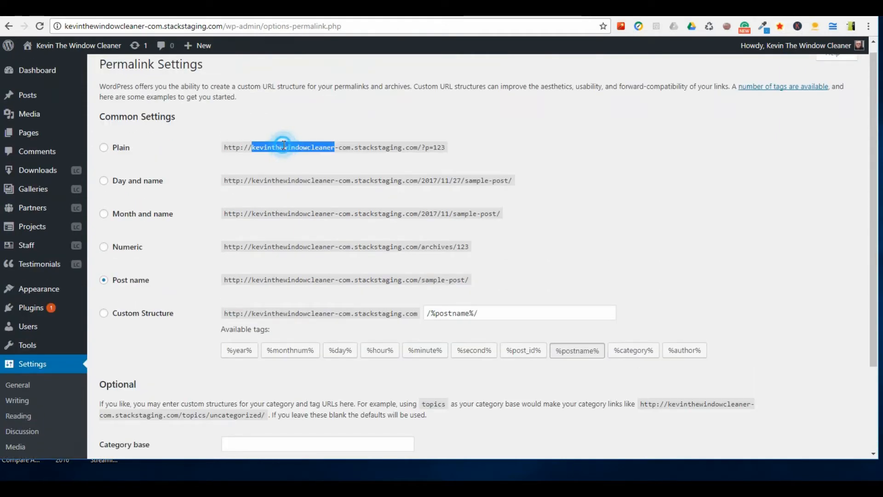
pyautogui.tripleClick(284, 145)
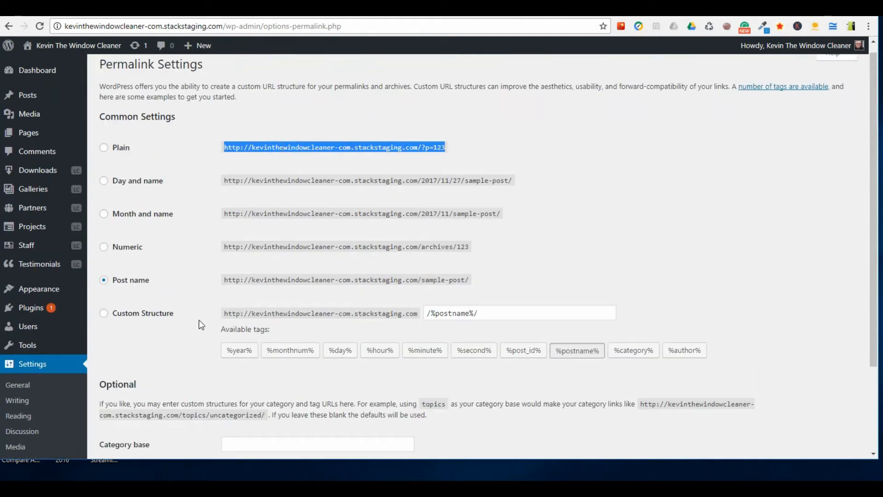
pyautogui.click(285, 146)
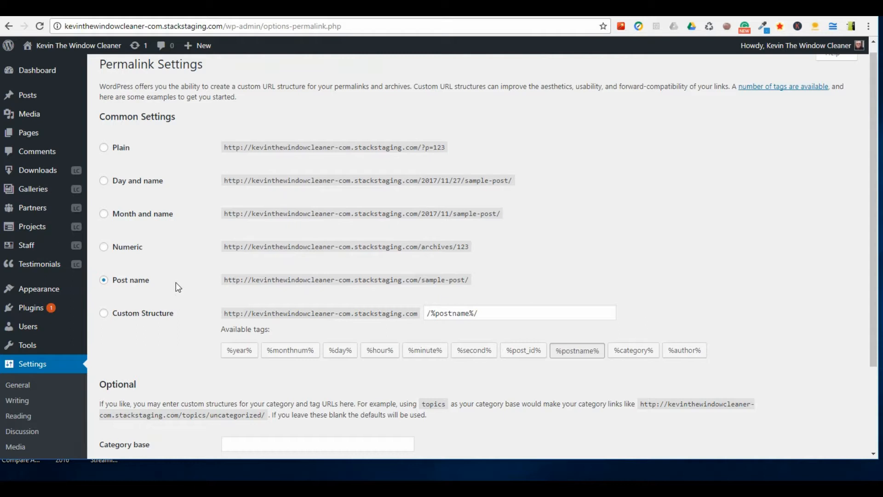
pyautogui.tripleClick(361, 145)
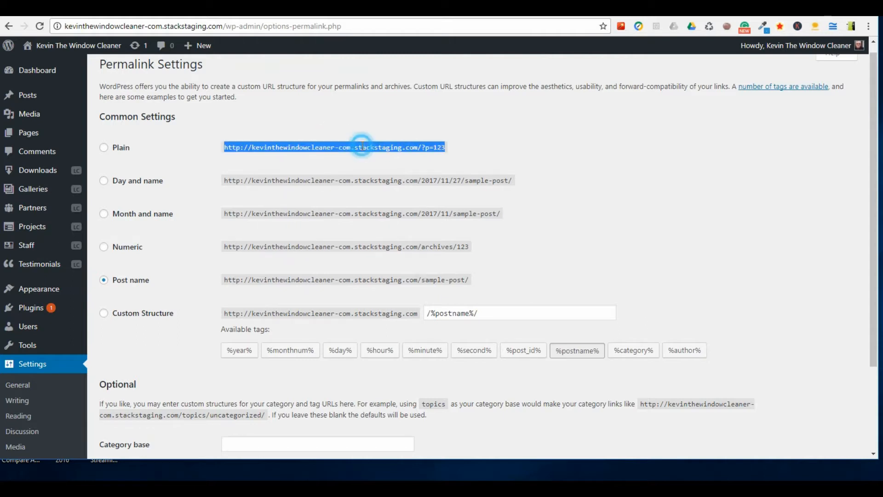
pyautogui.click(345, 145)
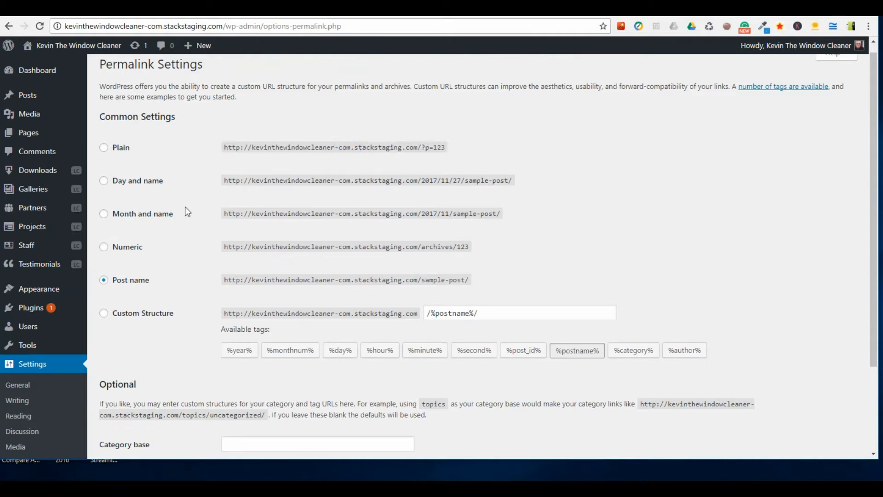
pyautogui.scroll(-1, 178, 212)
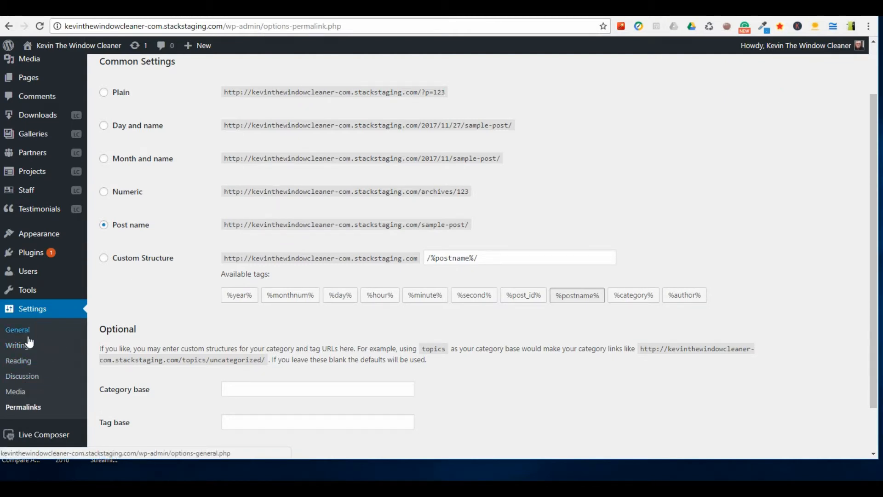
pyautogui.click(22, 331)
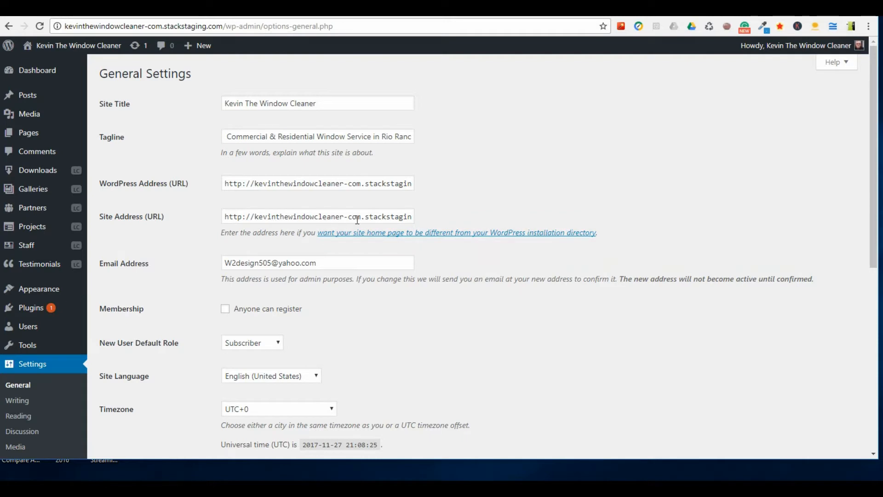
pyautogui.tripleClick(338, 217)
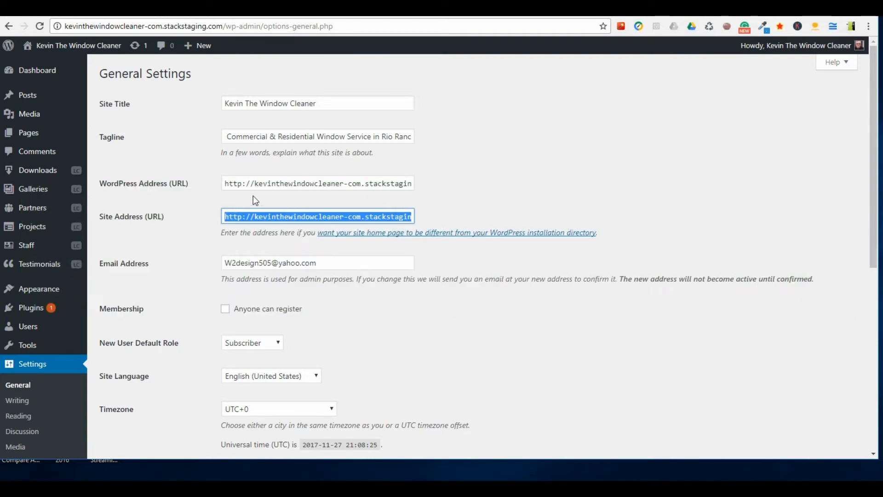
pyautogui.moveTo(254, 217); pyautogui.dragTo(364, 216)
pyautogui.hotkey('shift', 'End')
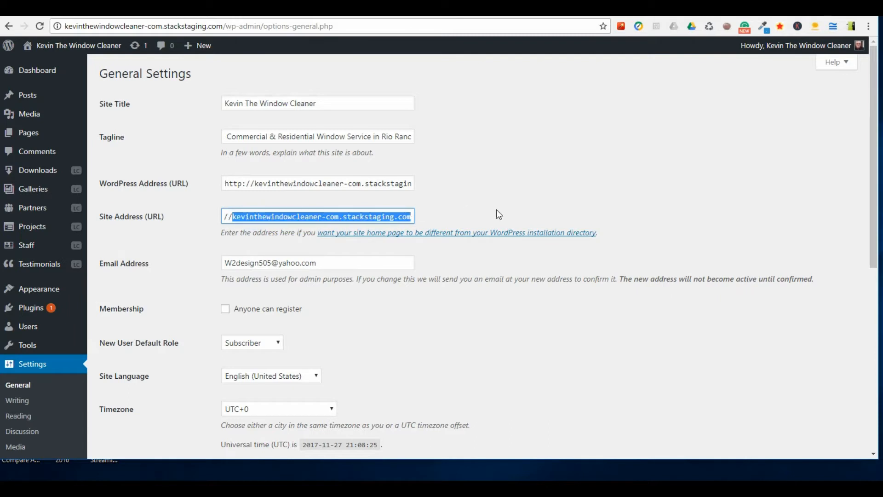
pyautogui.write('kevi')
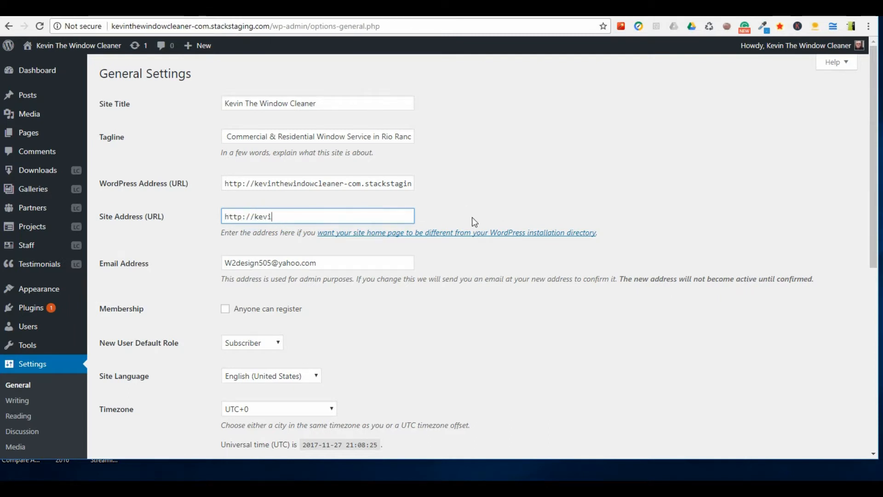
pyautogui.write('n')
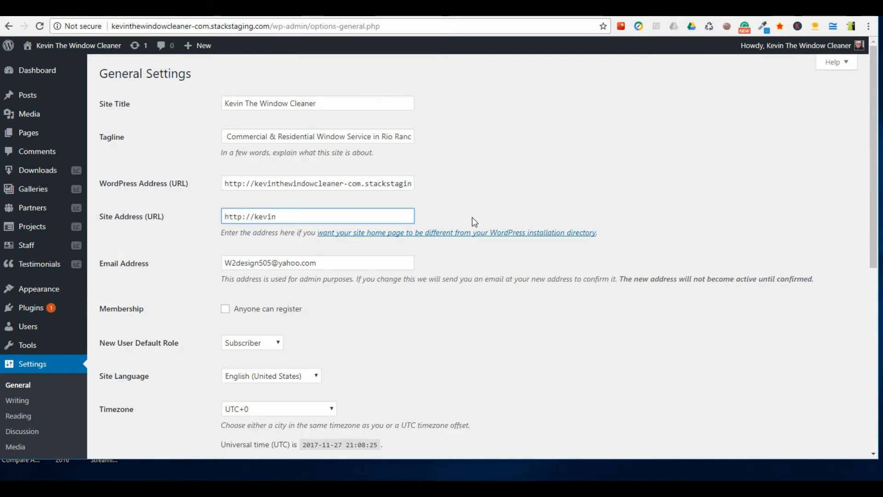
pyautogui.write('thewindow')
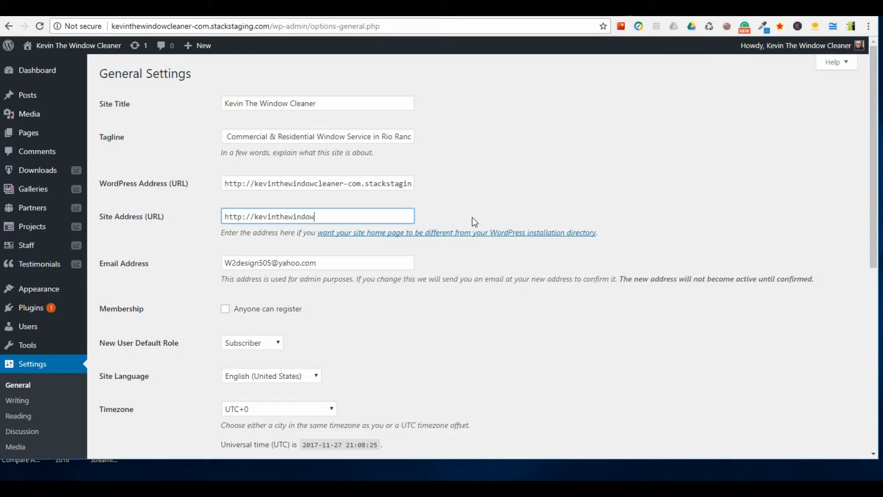
pyautogui.write('cleaner.com')
pyautogui.scroll(-6, 199, 219)
pyautogui.scroll(-2, 199, 219)
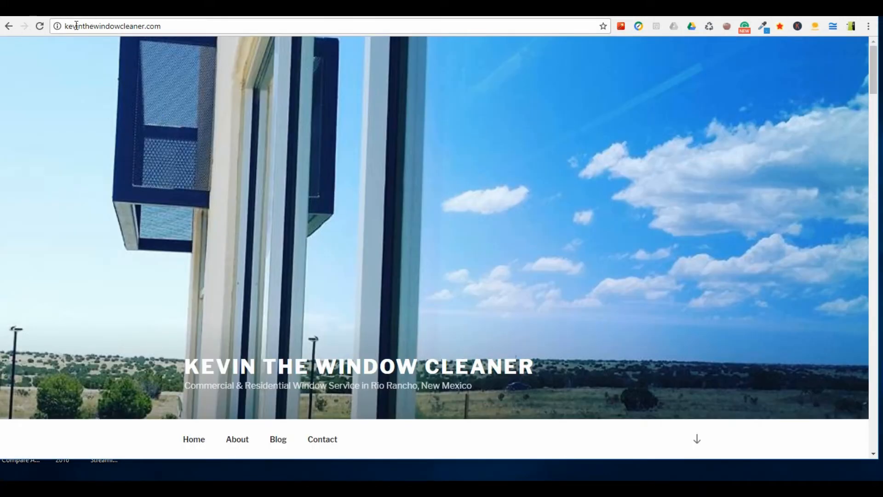
# Review the live homepage at kevinthewindowcleaner.com, from the header image through the Mission, Blog and Contact sections to the footer, and check its address.
pyautogui.scroll(-5, 188, 190)
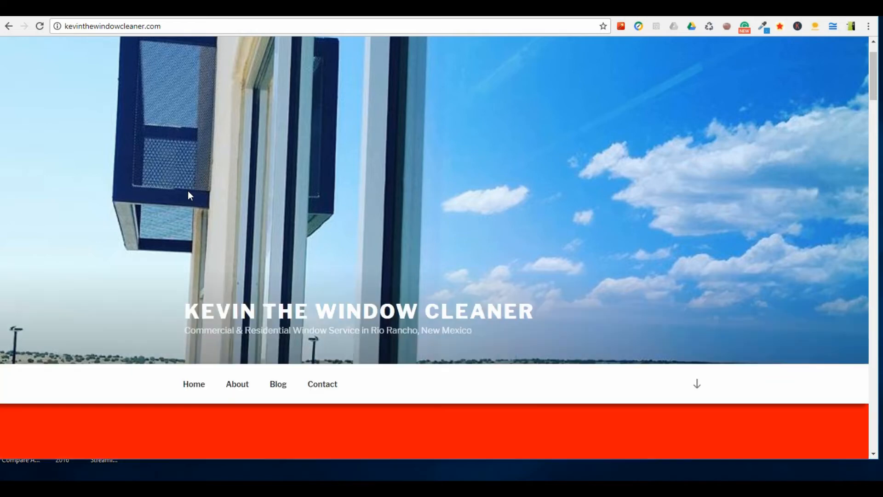
pyautogui.scroll(-10, 189, 198)
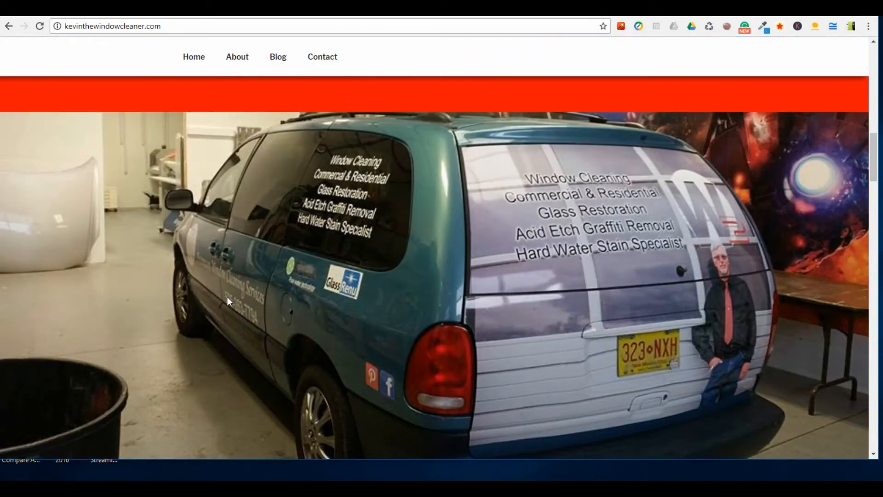
pyautogui.scroll(-6, 228, 294)
pyautogui.scroll(-15, 255, 342)
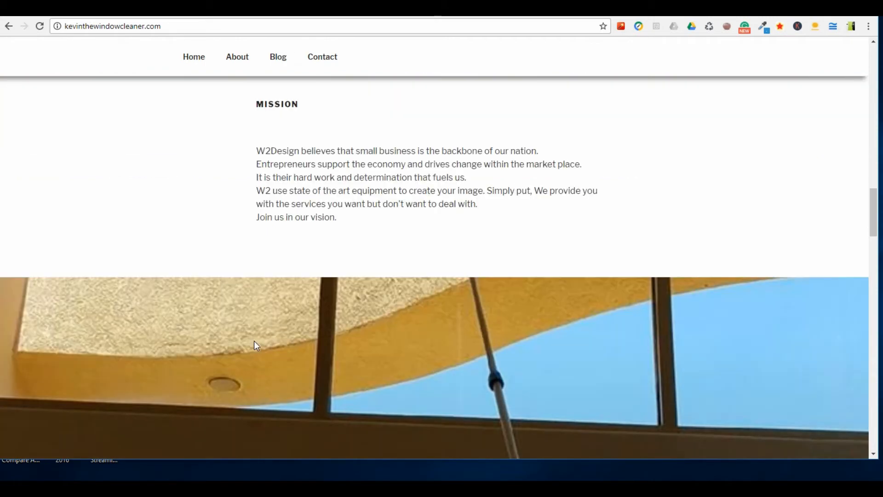
pyautogui.scroll(-15, 257, 354)
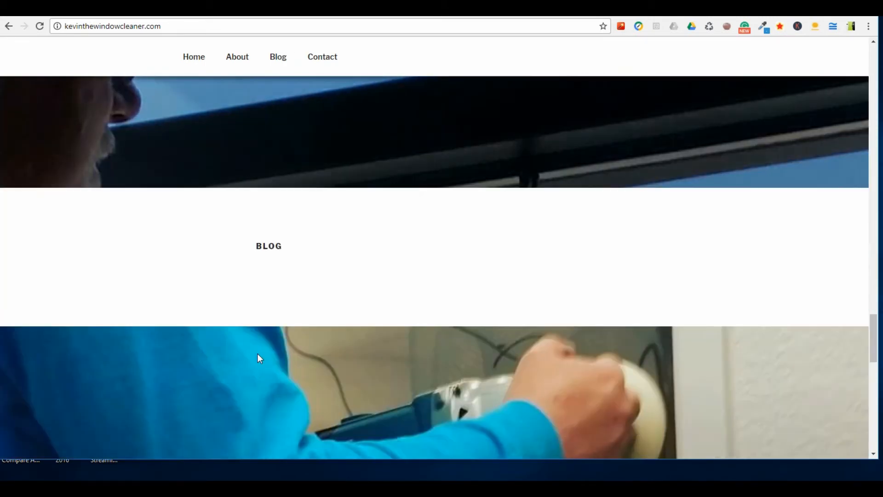
pyautogui.scroll(10, 257, 357)
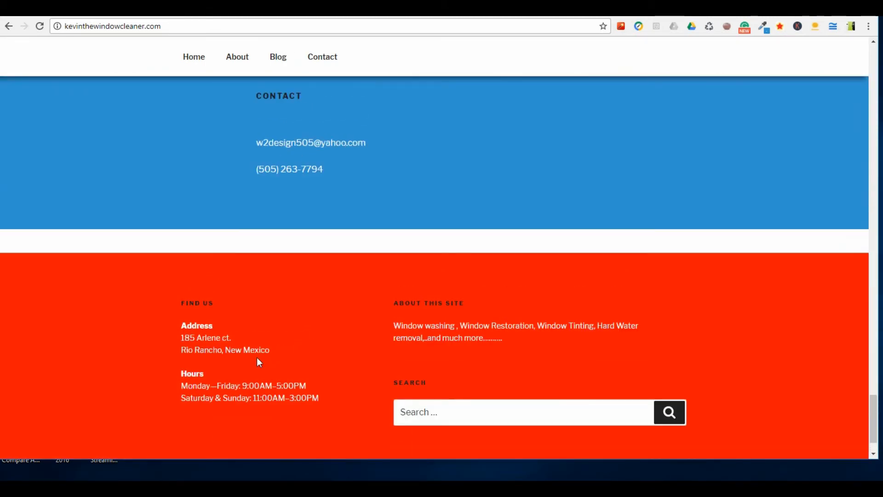
pyautogui.scroll(6, 250, 360)
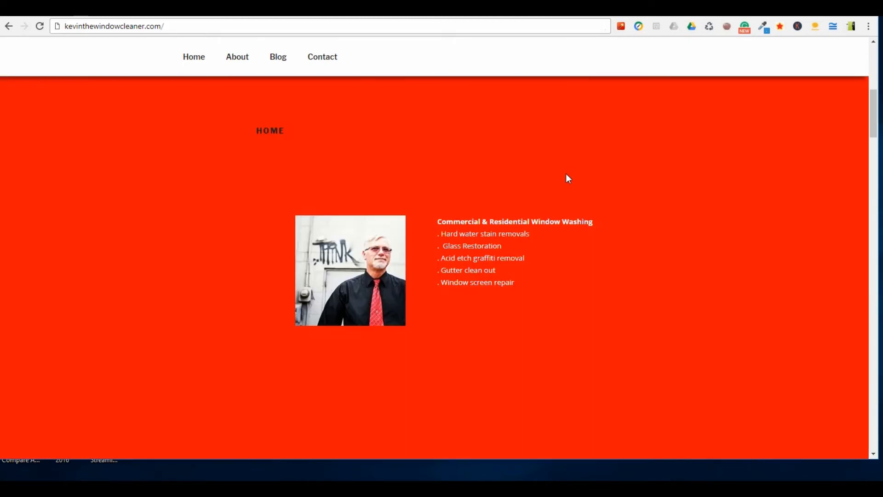
pyautogui.scroll(9, 566, 177)
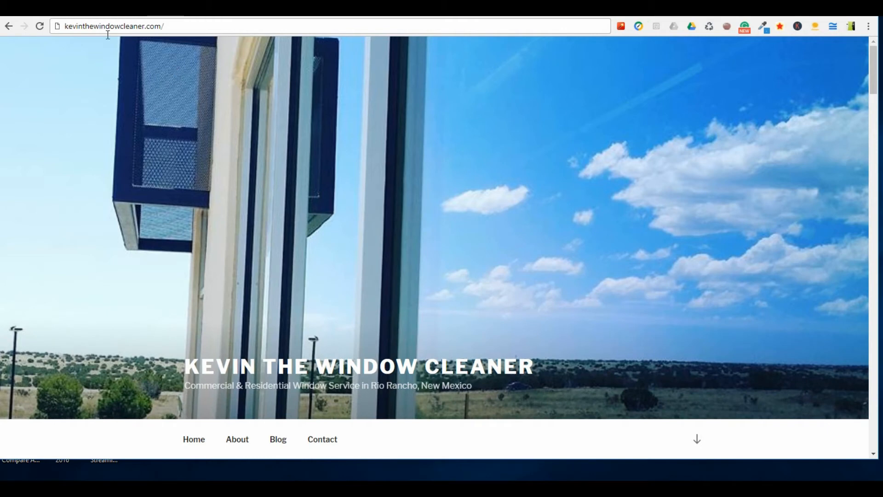
pyautogui.click(179, 25)
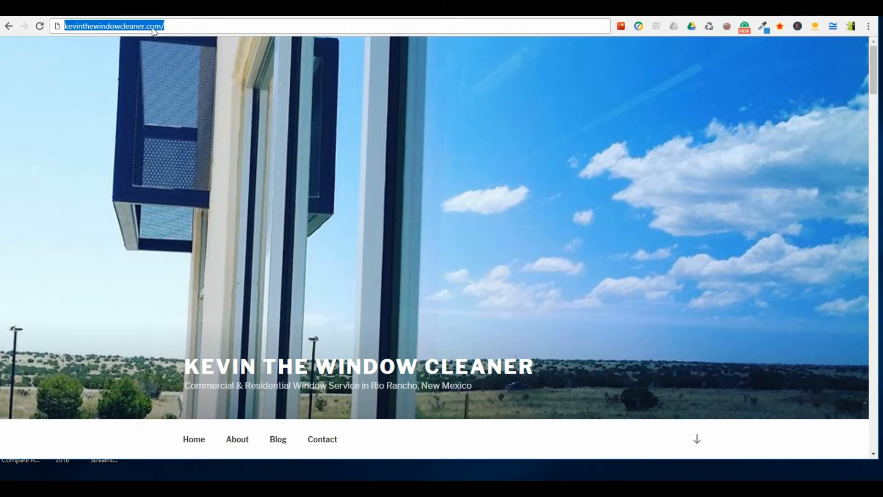
pyautogui.click(177, 26)
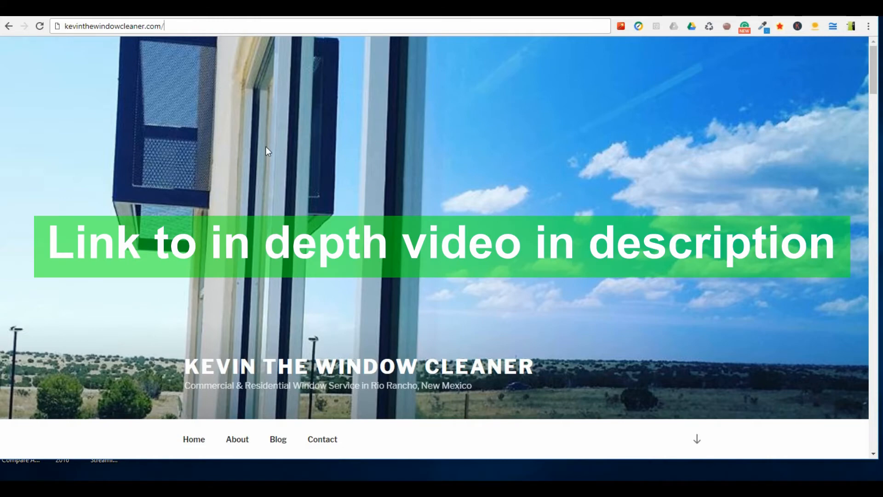
pyautogui.scroll(-10, 267, 147)
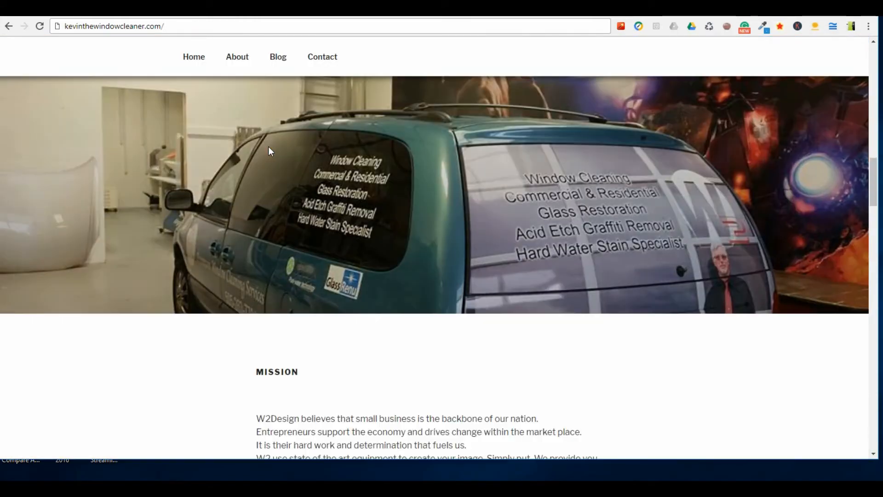
pyautogui.scroll(-20, 268, 147)
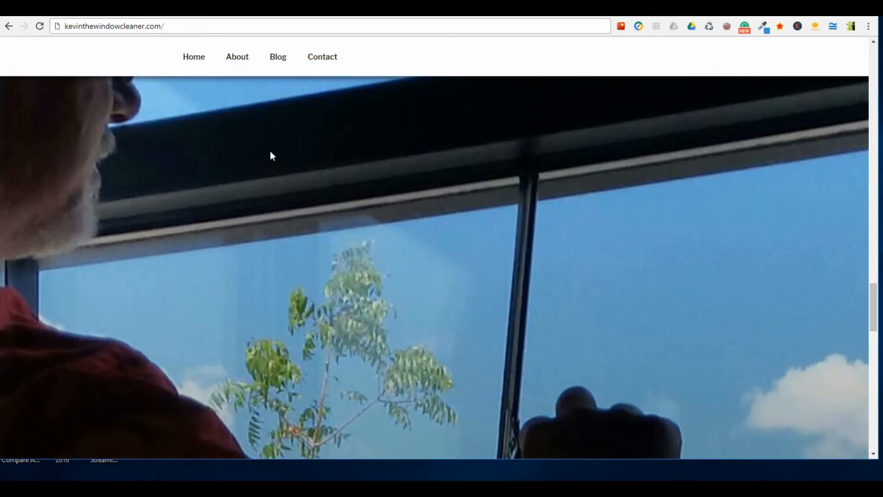
pyautogui.scroll(-15, 270, 153)
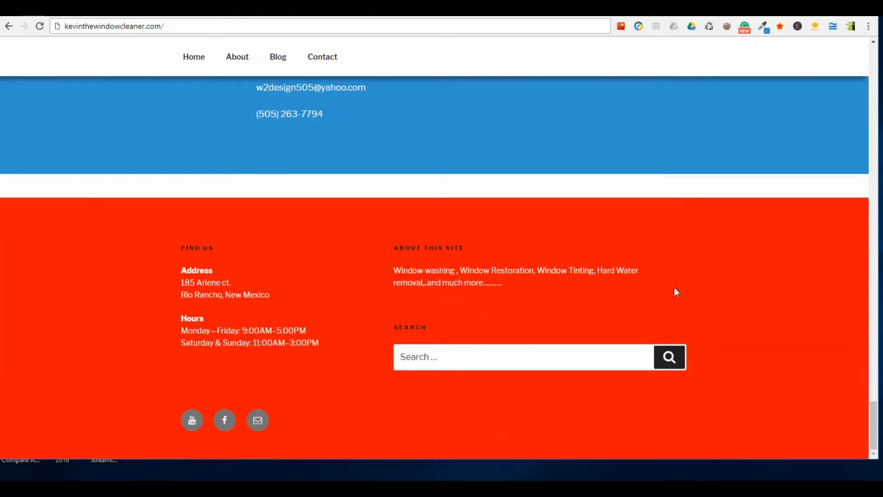
pyautogui.moveTo(873, 414); pyautogui.dragTo(770, 48)
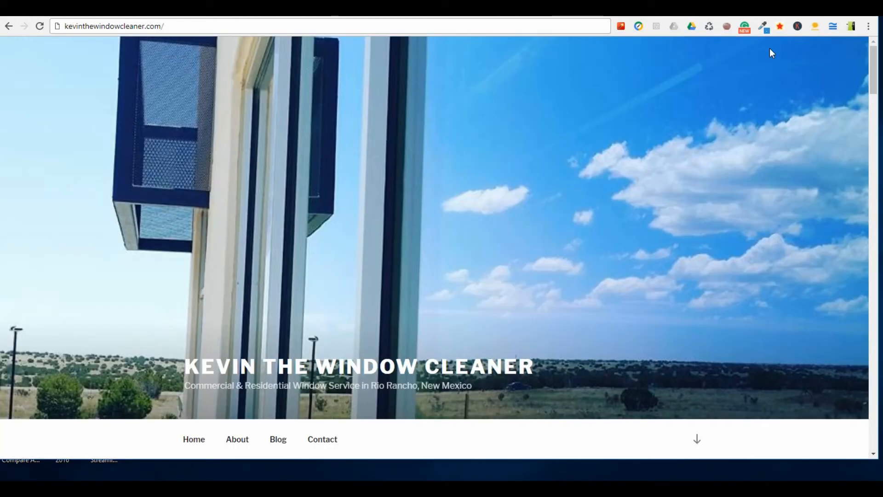
# Open the live site's WordPress login page at kevinthewindowcleaner.com/wp-login.php.
pyautogui.click(200, 26)
pyautogui.click(205, 27)
pyautogui.write('wp-l')
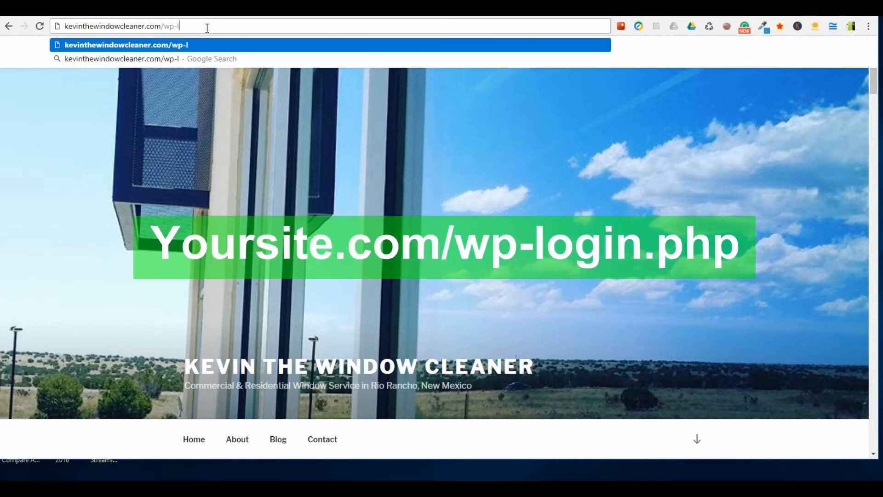
pyautogui.write('ogin.ph')
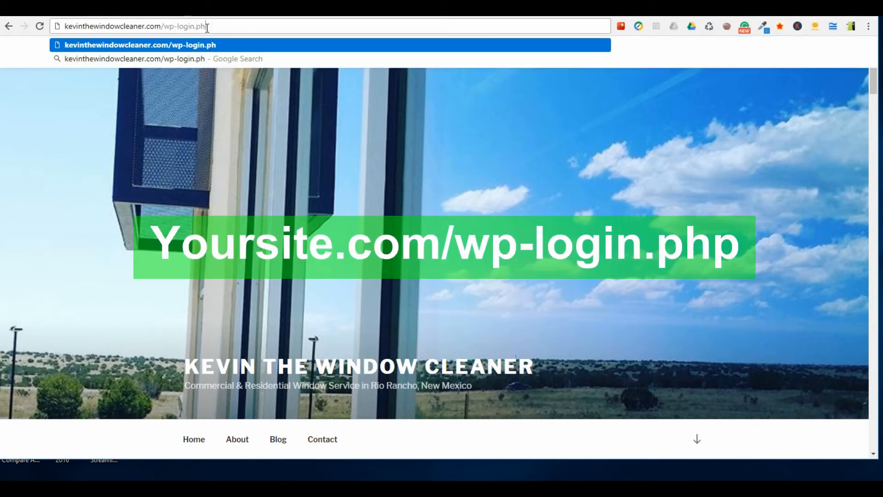
pyautogui.write('ph')
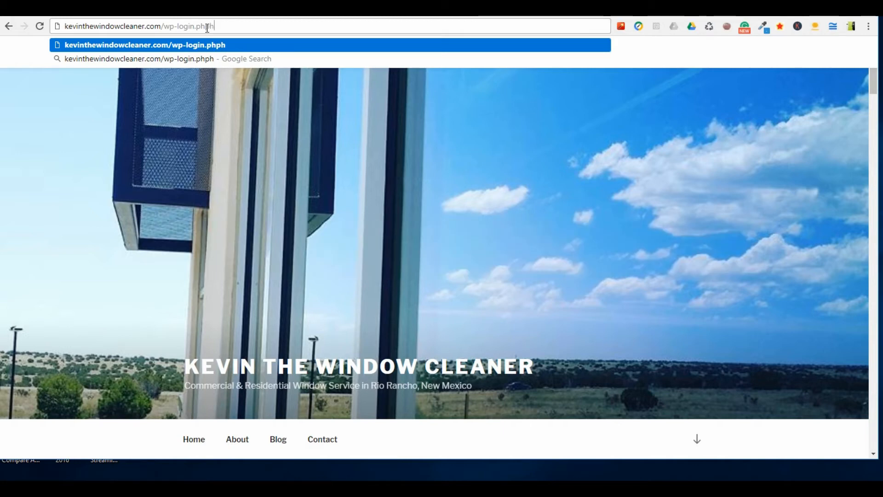
pyautogui.press('BackSpace')
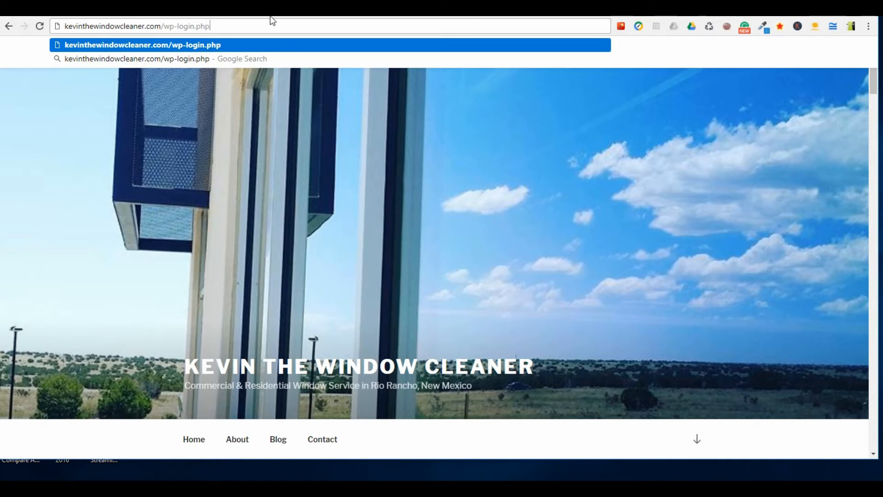
pyautogui.press('Return')
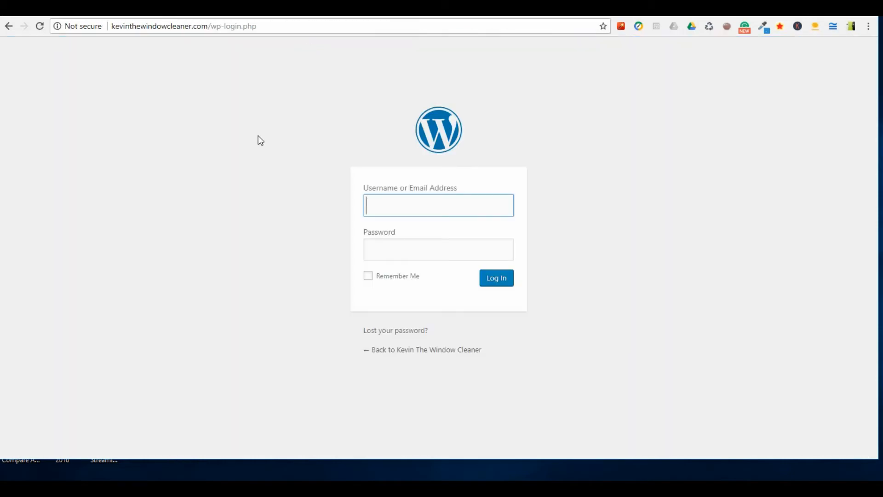
# Log in to WordPress with the saved username and the account password.
pyautogui.click(406, 202)
pyautogui.write('K')
pyautogui.click(414, 225)
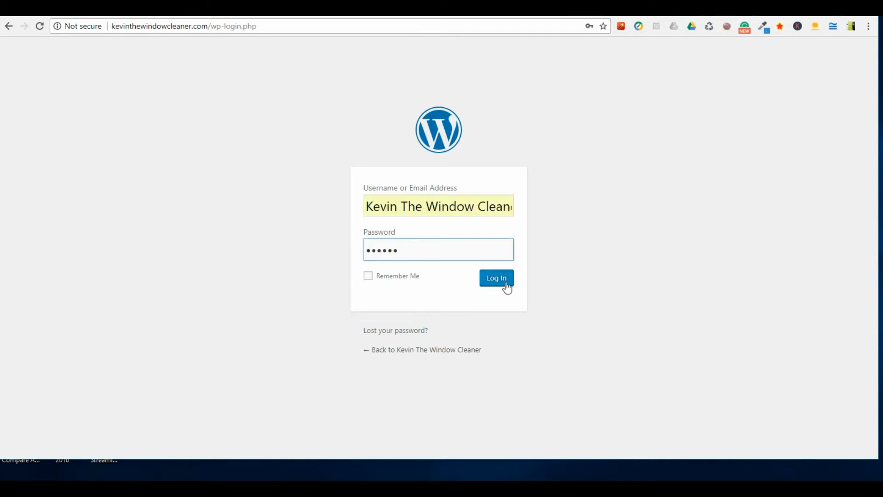
pyautogui.click(505, 285)
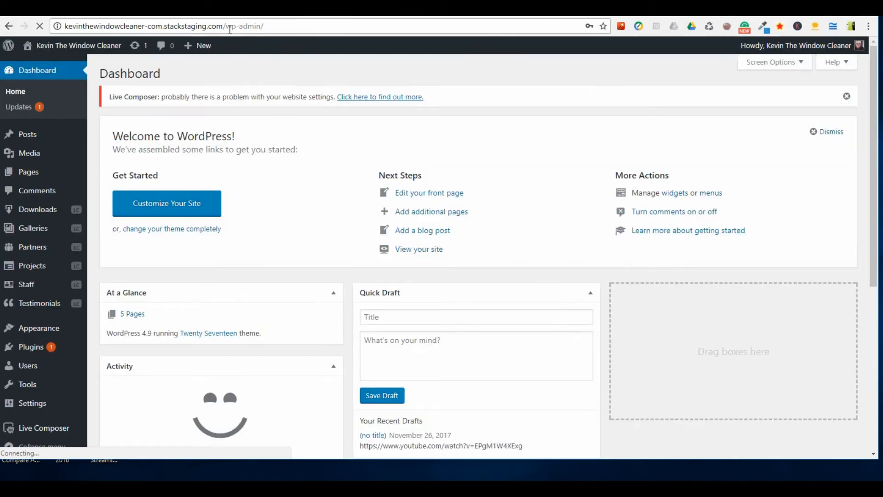
# Try to reach the admin dashboard through kevinthewindowcleaner.com/wp-admin and submit the prefilled login form.
pyautogui.click(146, 27)
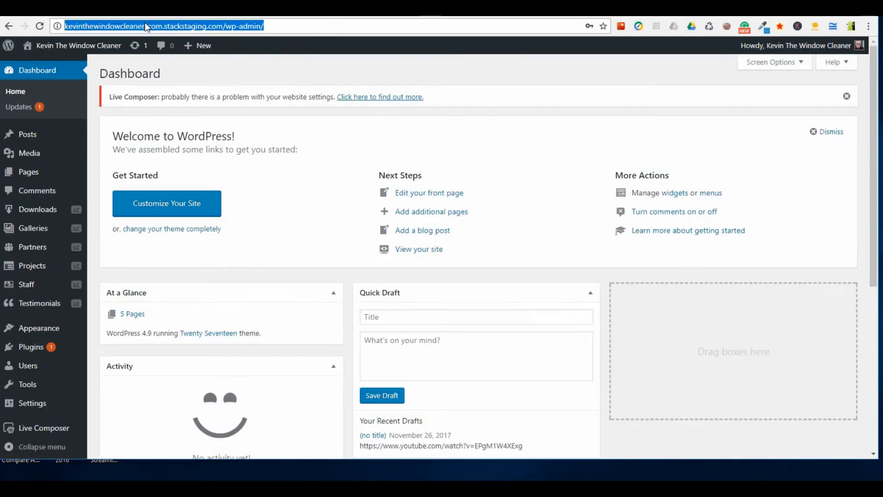
pyautogui.write('kevinthewindowcleaner.com')
pyautogui.press('Escape')
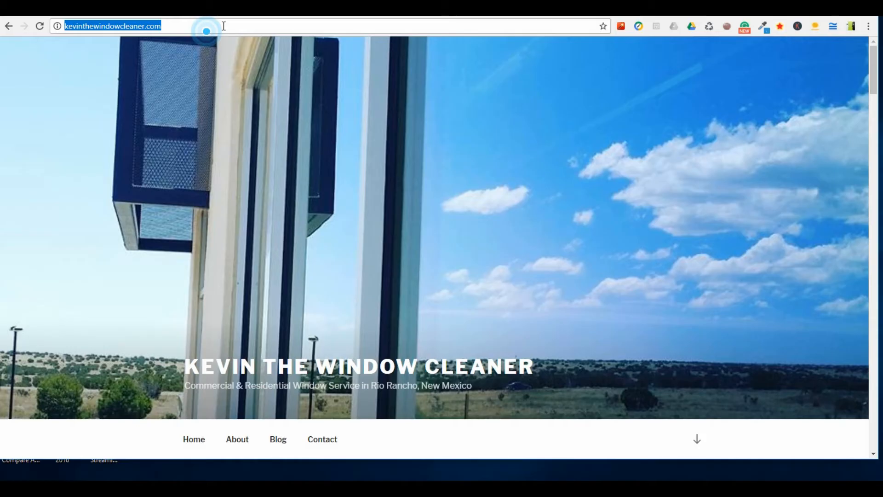
pyautogui.click(228, 28)
pyautogui.write('/')
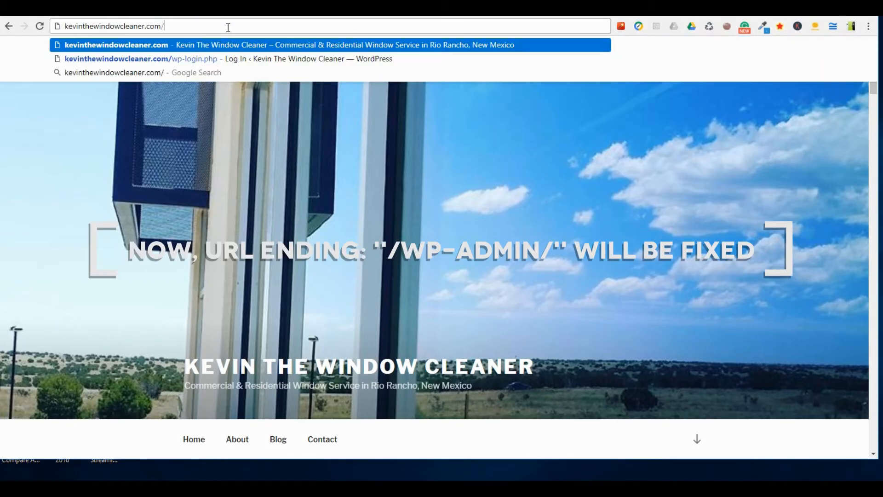
pyautogui.write('wp')
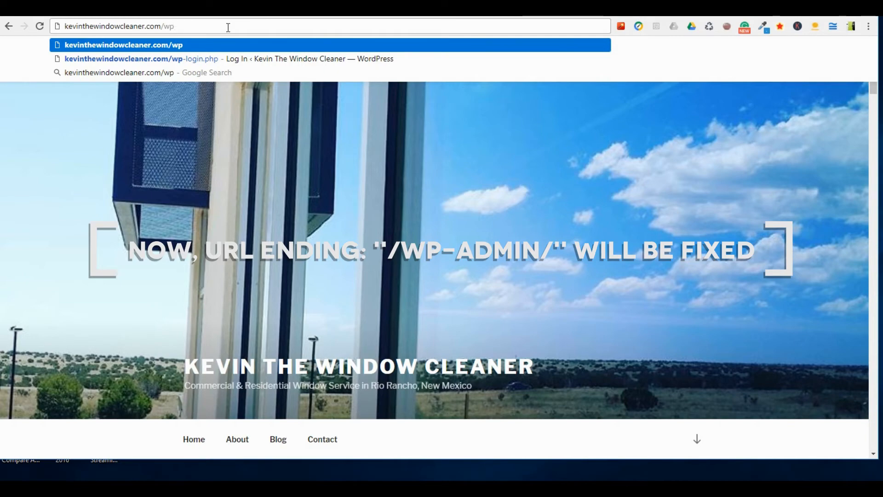
pyautogui.write('-admin/')
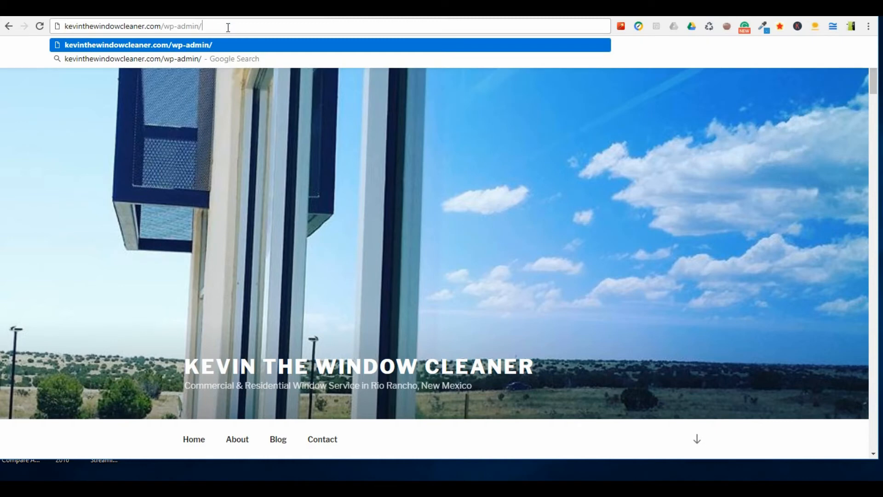
pyautogui.press('Return')
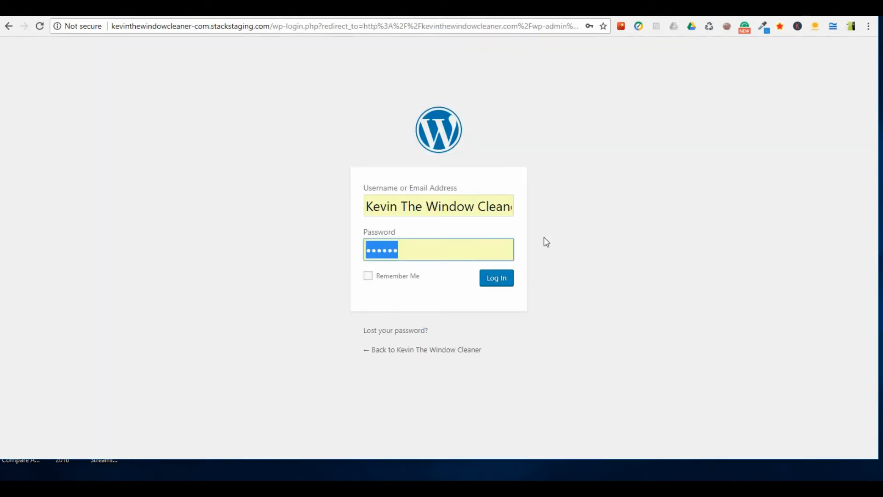
pyautogui.click(497, 279)
pyautogui.click(499, 279)
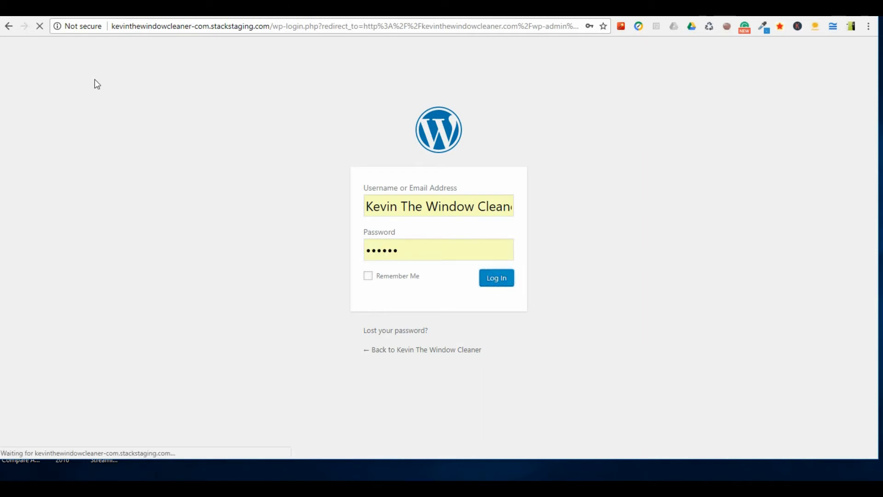
pyautogui.click(229, 29)
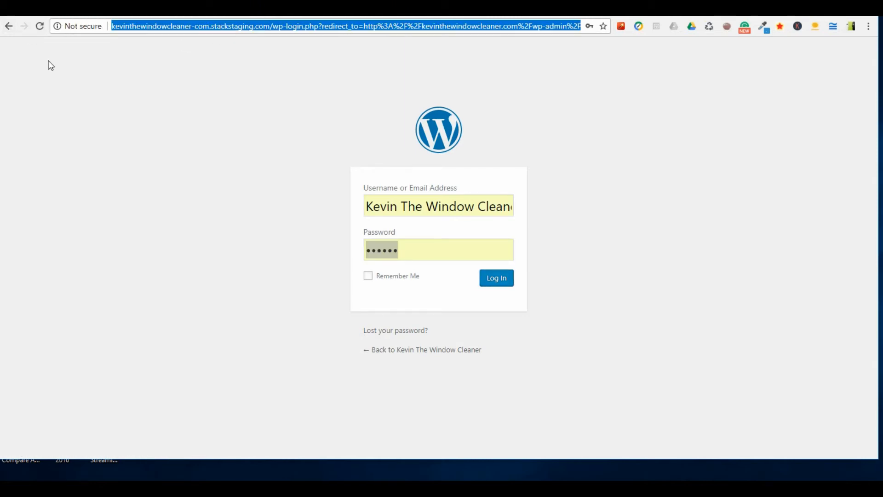
pyautogui.write('web')
pyautogui.press('Return')
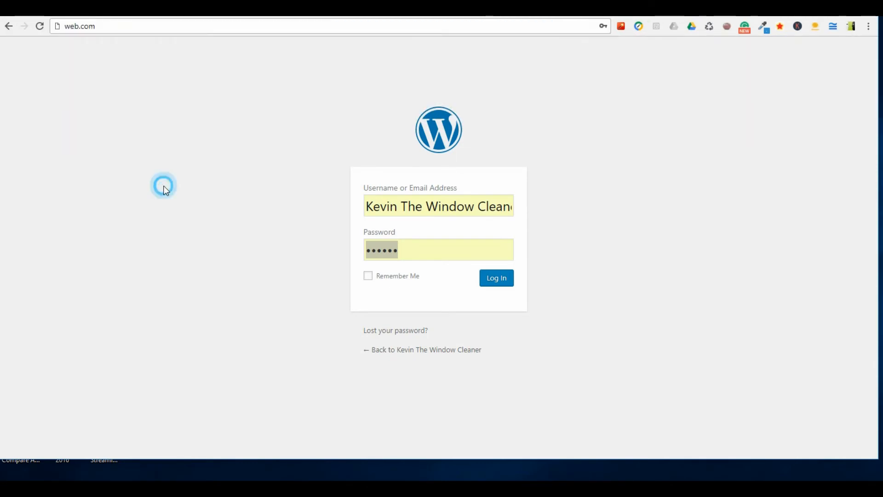
pyautogui.moveTo(80, 26); pyautogui.dragTo(111, 25)
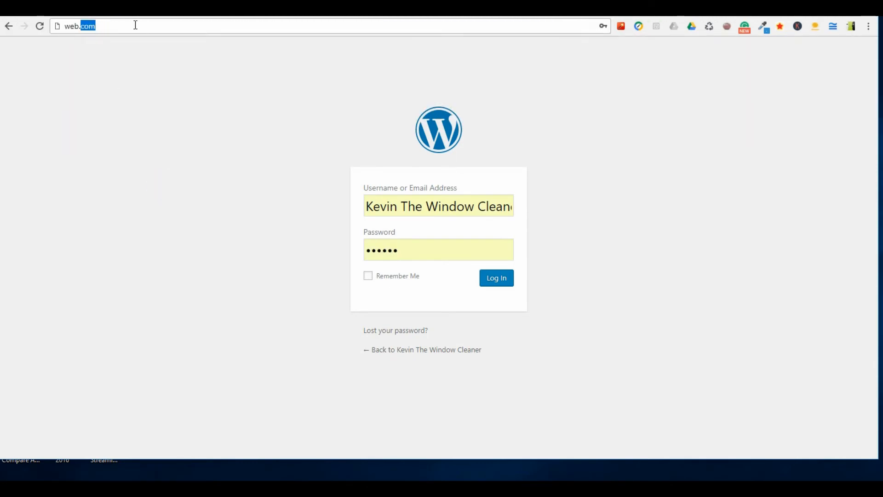
pyautogui.click(134, 24)
pyautogui.click(9, 25)
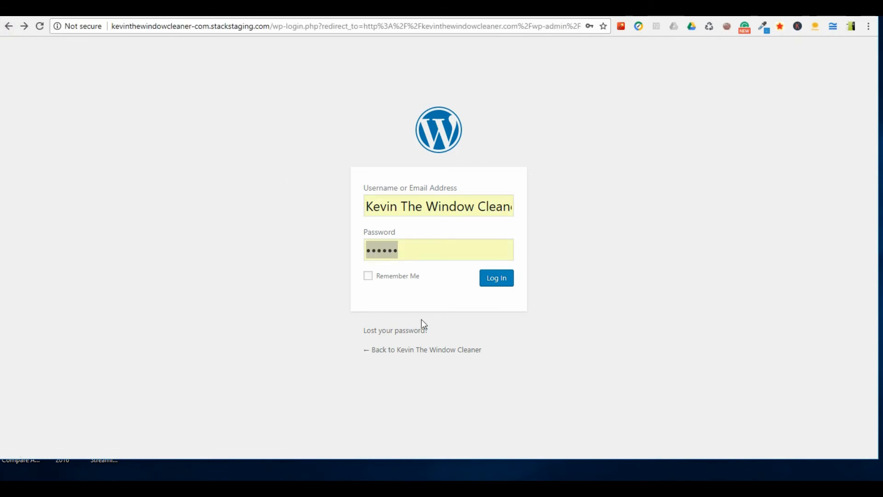
# Return to the live homepage and open its login page at kevinthewindowcleaner.com/wp-login.php.
pyautogui.click(418, 351)
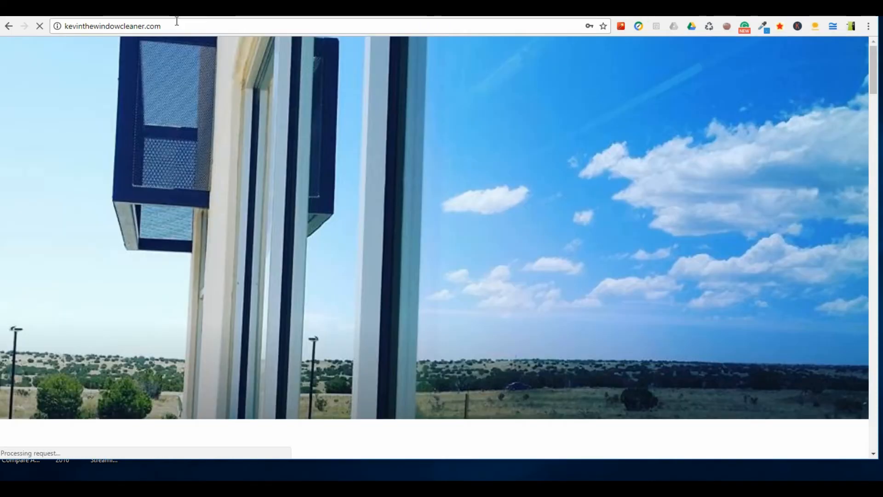
pyautogui.click(189, 26)
pyautogui.hotkey('ctrl', 'c')
pyautogui.click(216, 27)
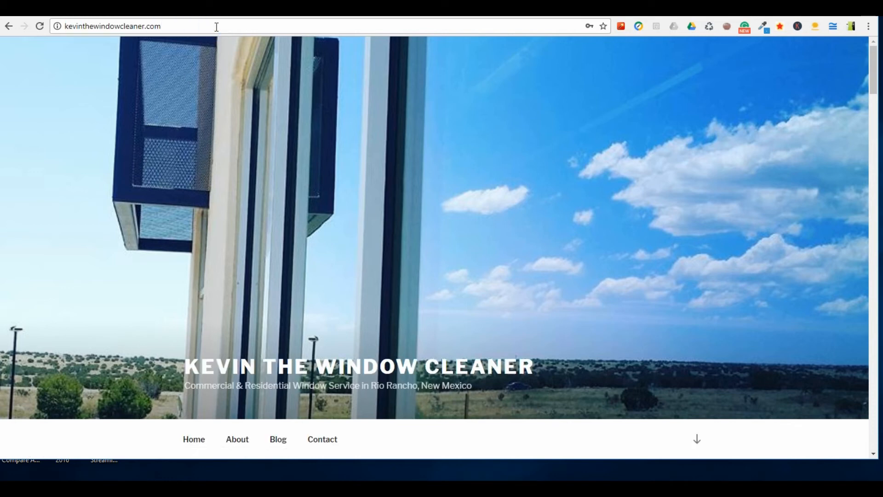
pyautogui.write('/')
pyautogui.press('Down')
pyautogui.press('Down')
pyautogui.press('Return')
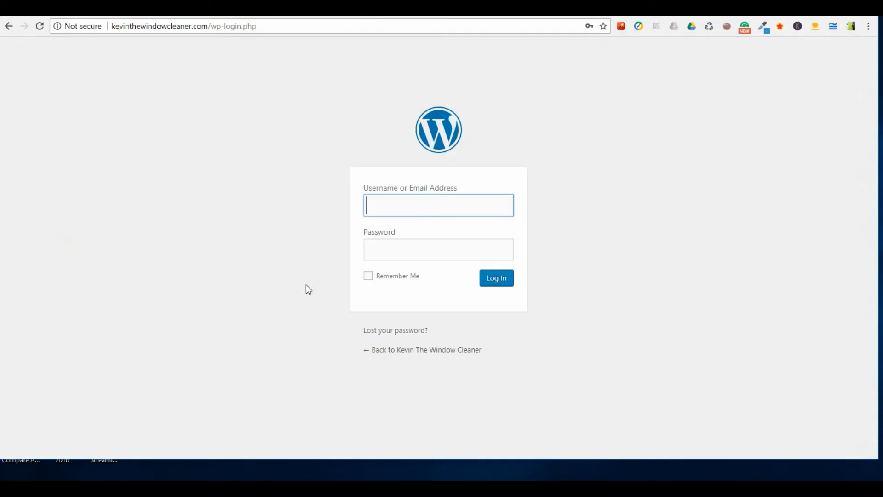
# Fill in the saved username, enter the account password and log in to the WordPress dashboard.
pyautogui.click(401, 201)
pyautogui.write('k')
pyautogui.click(400, 226)
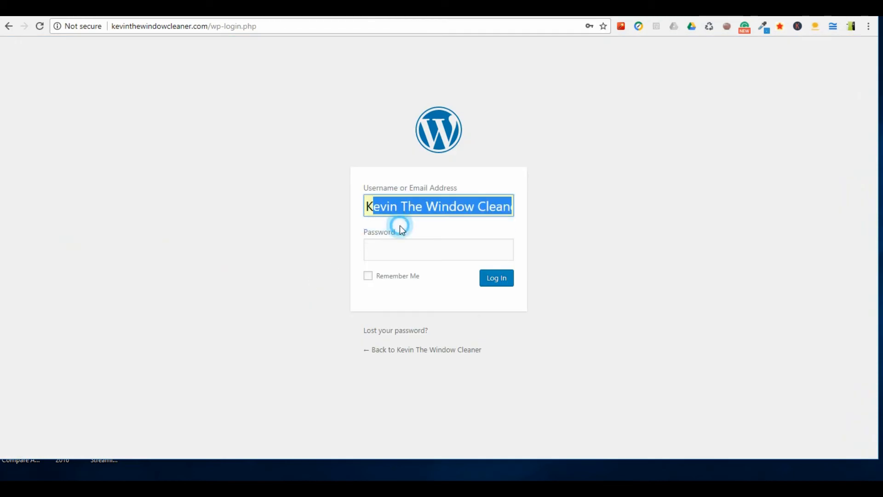
pyautogui.click(401, 249)
pyautogui.click(404, 252)
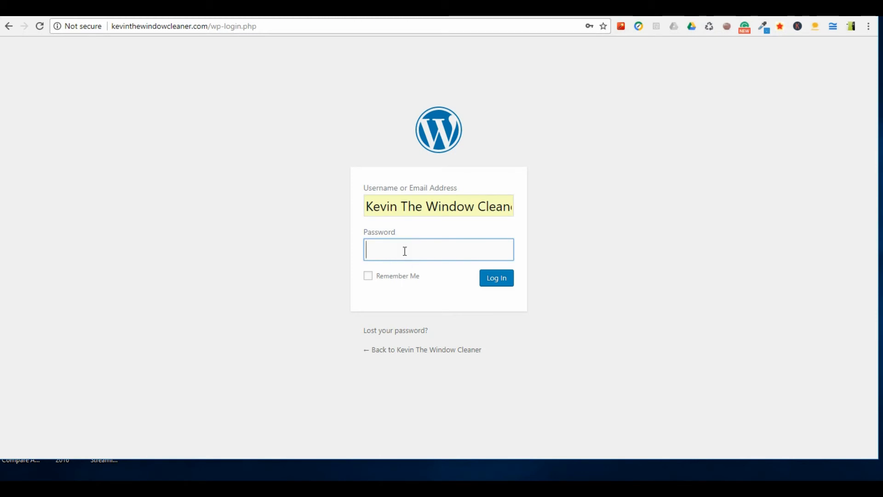
pyautogui.write('•••••')
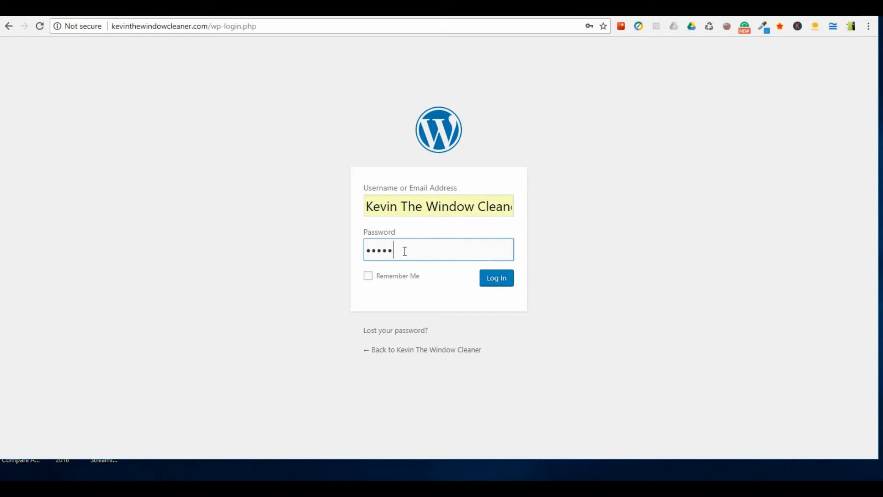
pyautogui.write('•')
pyautogui.press('Return')
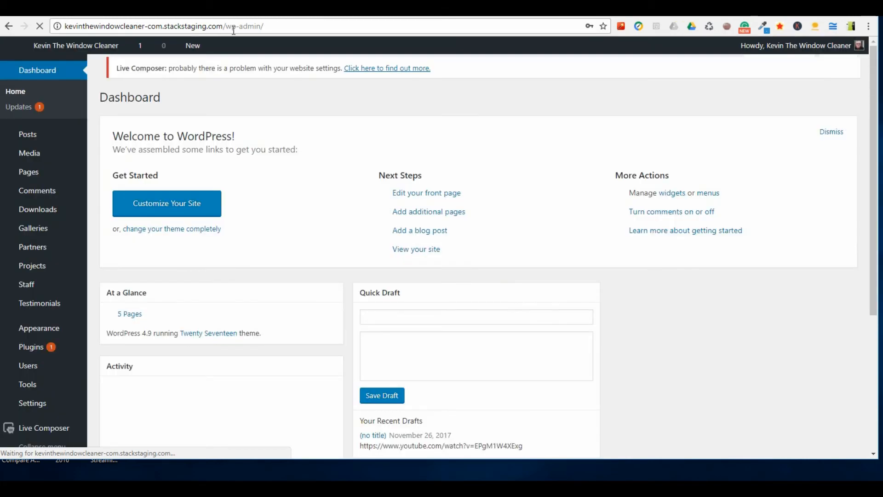
# Check the domain and the /wp-admin/ ending in the dashboard's address, and open the General settings.
pyautogui.moveTo(224, 27); pyautogui.dragTo(264, 27)
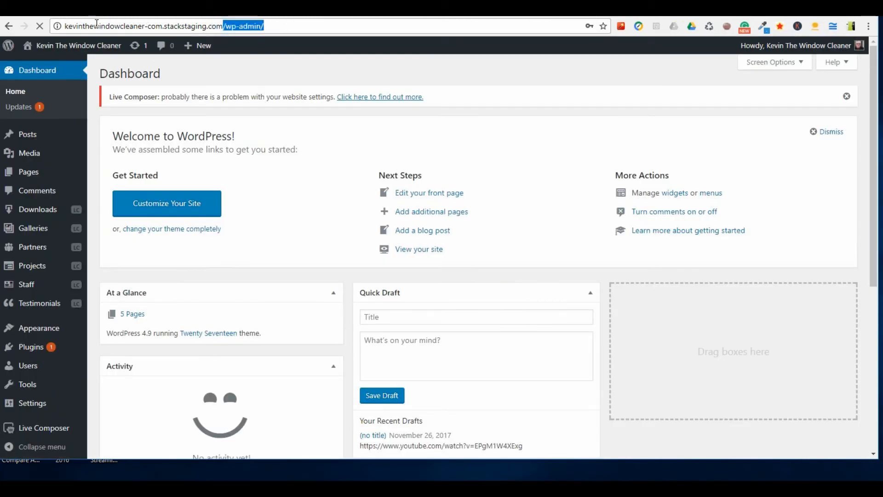
pyautogui.moveTo(94, 27); pyautogui.dragTo(65, 27)
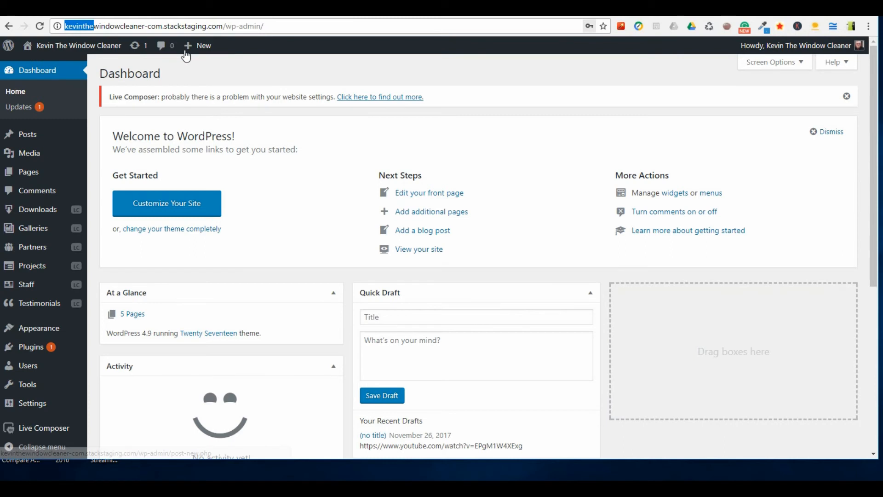
pyautogui.tripleClick(192, 26)
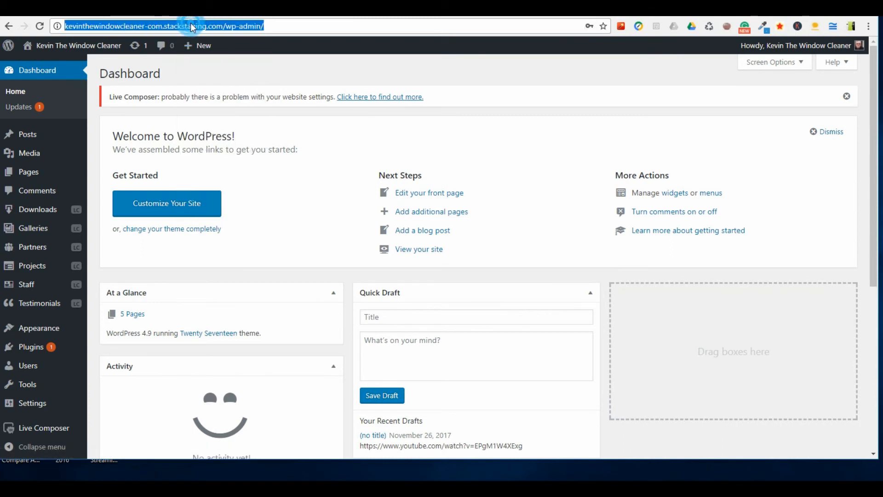
pyautogui.click(106, 27)
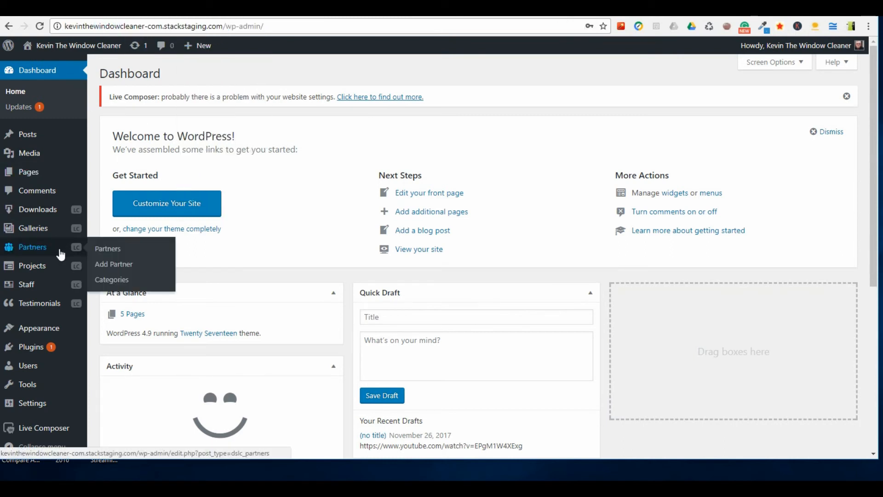
pyautogui.scroll(-3, 40, 306)
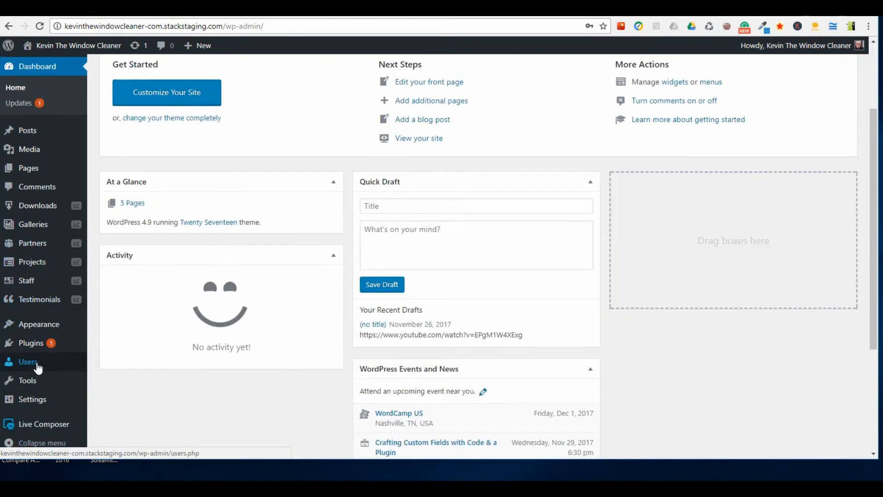
pyautogui.scroll(-3, 35, 363)
pyautogui.moveTo(49, 402)
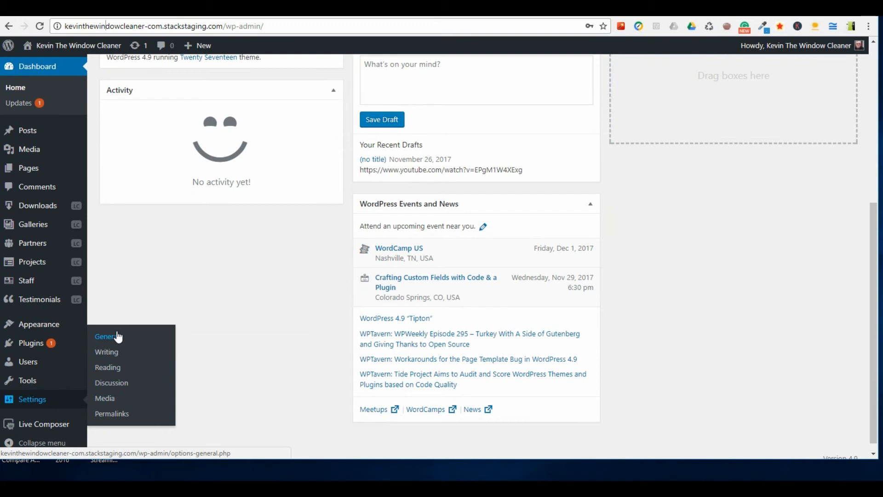
pyautogui.click(117, 336)
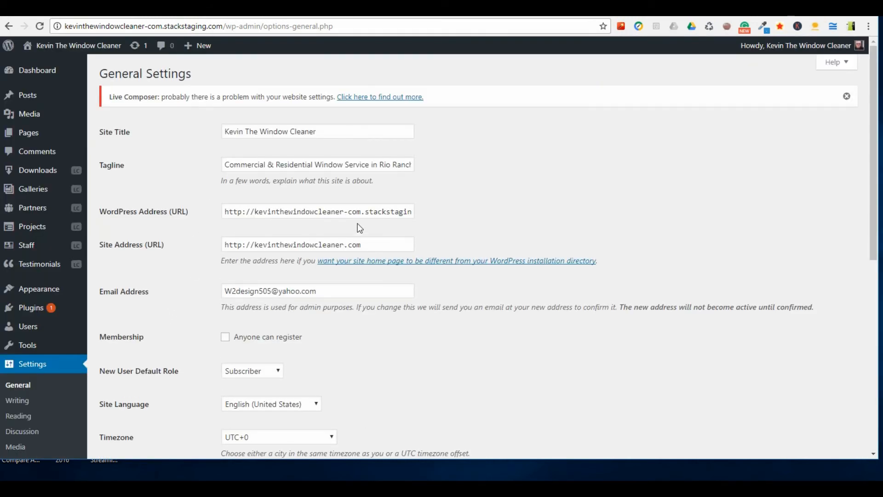
pyautogui.moveTo(343, 211); pyautogui.dragTo(475, 199)
pyautogui.write('.')
pyautogui.press('BackSpace')
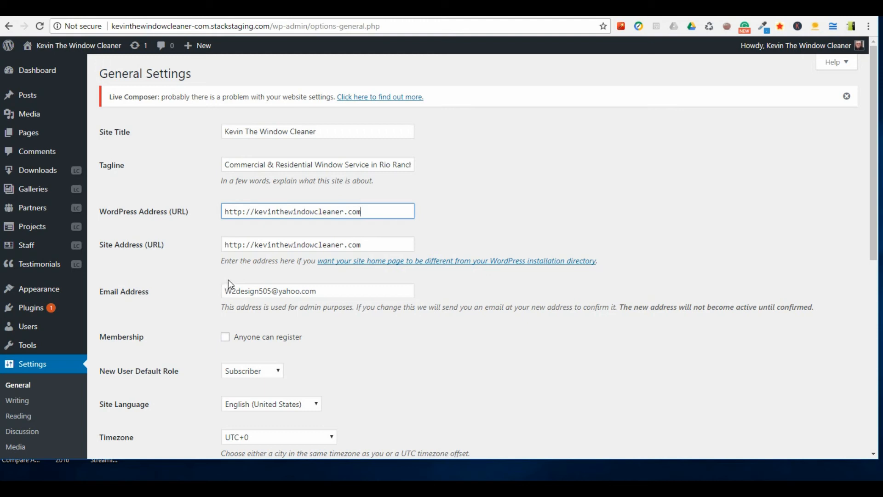
pyautogui.hotkey('ctrl', 'z')
pyautogui.hotkey('ctrl', 'z')
pyautogui.click(189, 184)
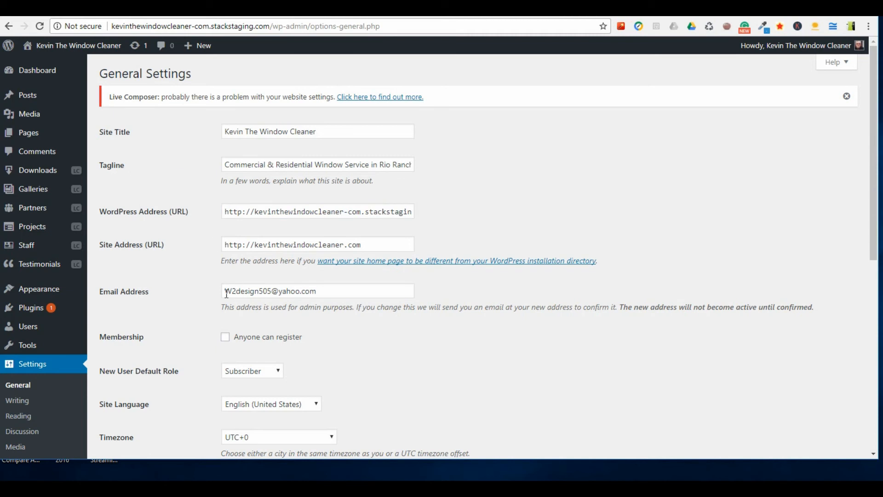
pyautogui.moveTo(79, 50)
pyautogui.tripleClick(342, 215)
pyautogui.hotkey('ctrl', 'v')
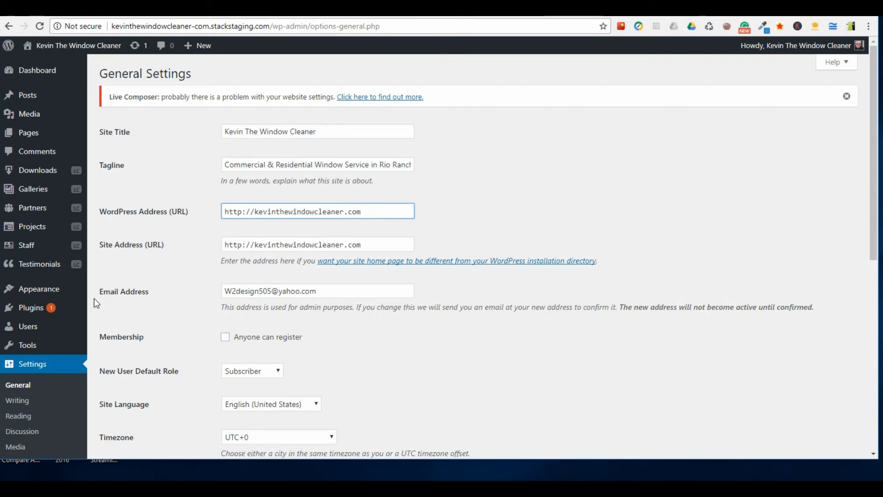
pyautogui.scroll(-6, 143, 313)
pyautogui.scroll(-2, 151, 336)
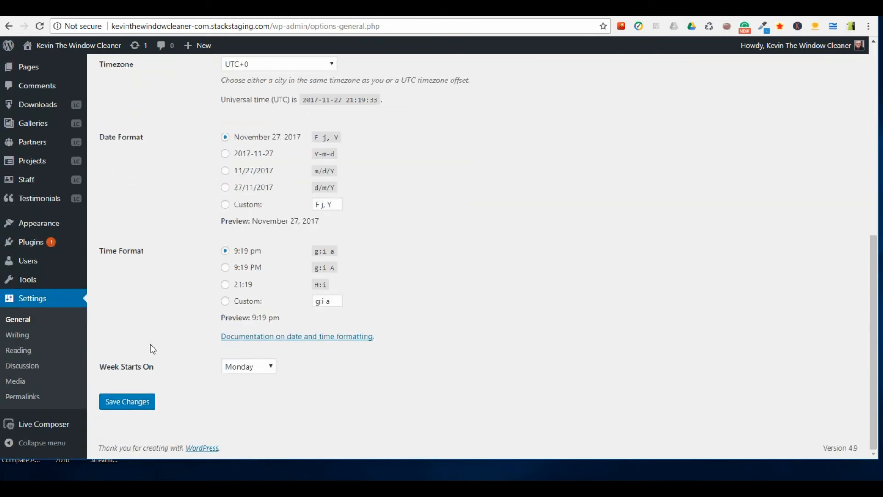
pyautogui.click(131, 403)
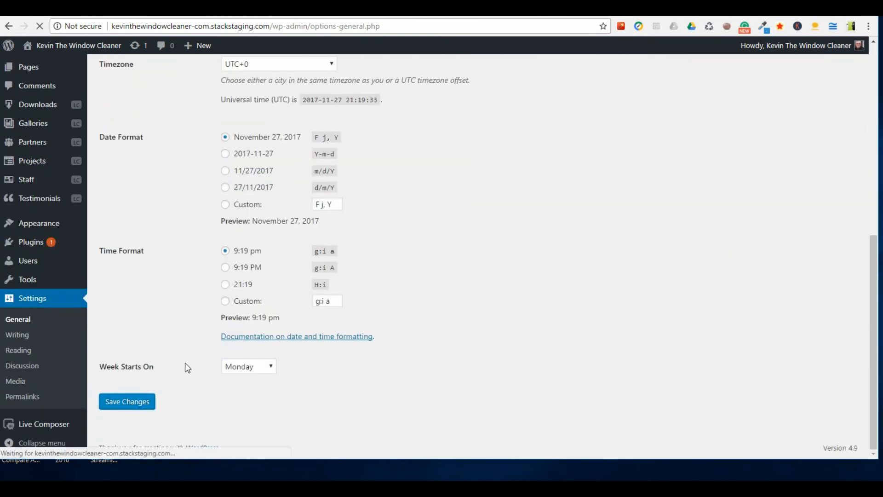
pyautogui.scroll(7, 138, 247)
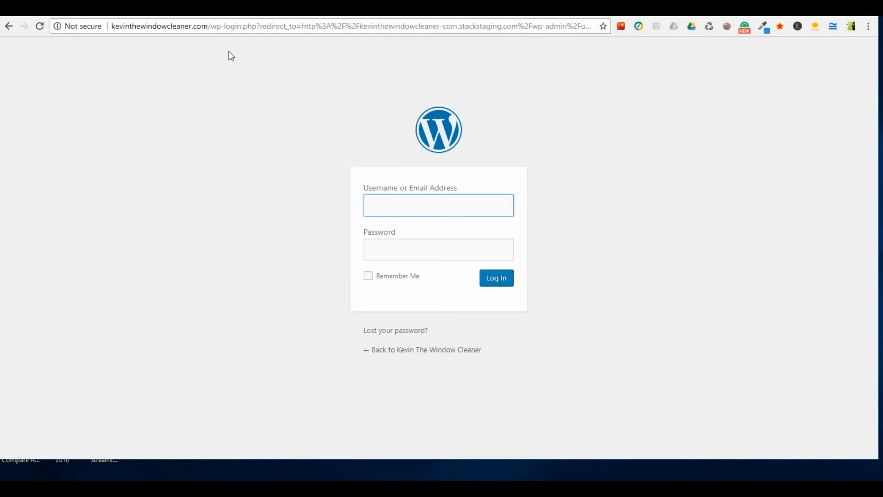
# Load the live homepage at kevinthewindowcleaner.com in place of the redirected login page.
pyautogui.click(223, 26)
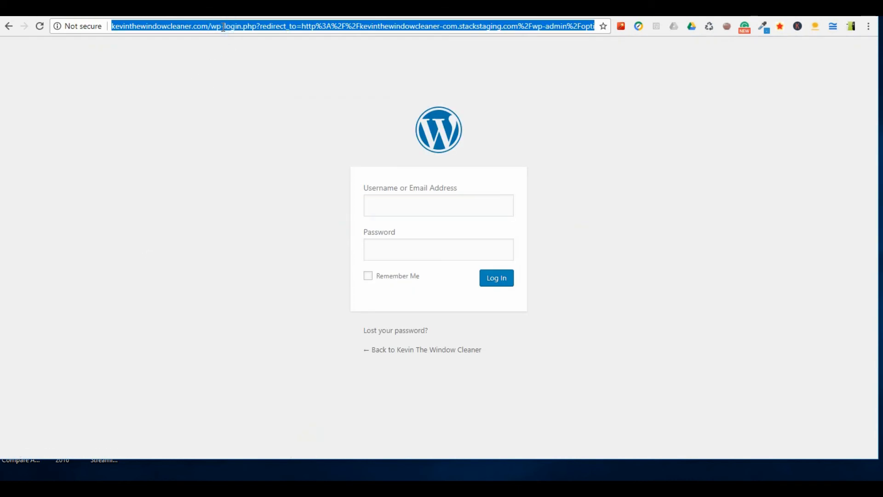
pyautogui.write('ke')
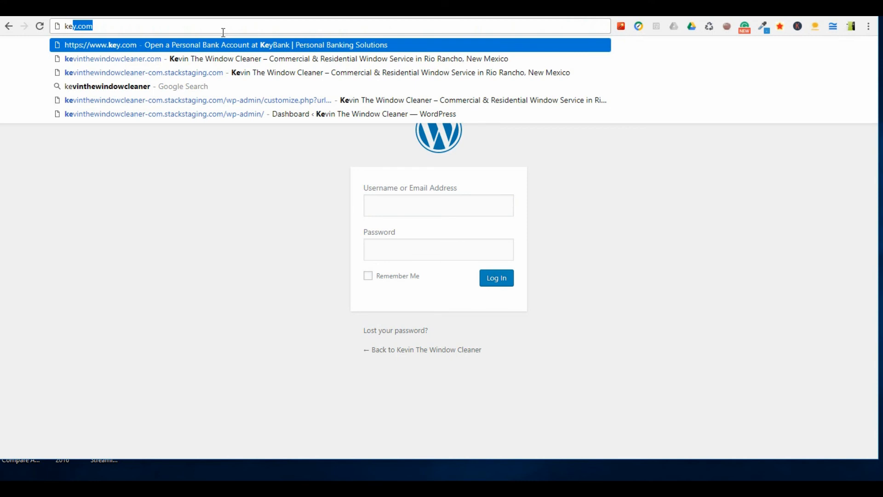
pyautogui.write('v')
pyautogui.press('Return')
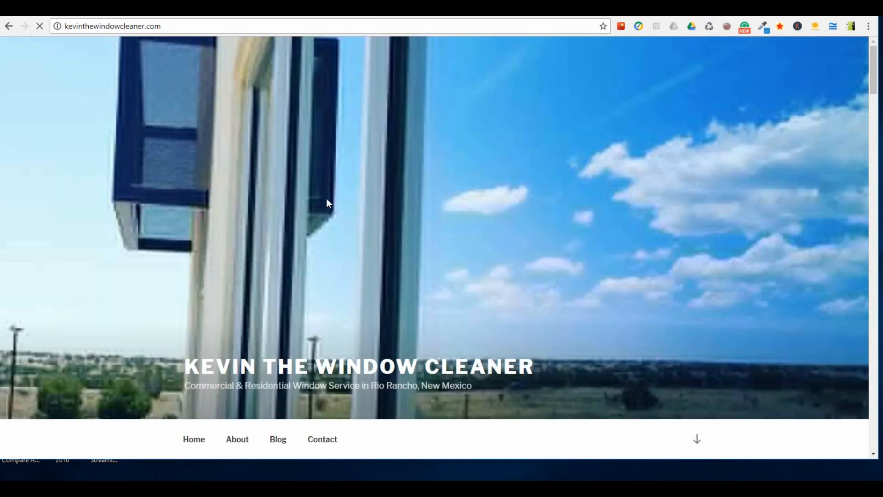
# Go to the site's admin address, kevinthewindowcleaner.com/wp-admin/.
pyautogui.click(270, 22)
pyautogui.click(306, 26)
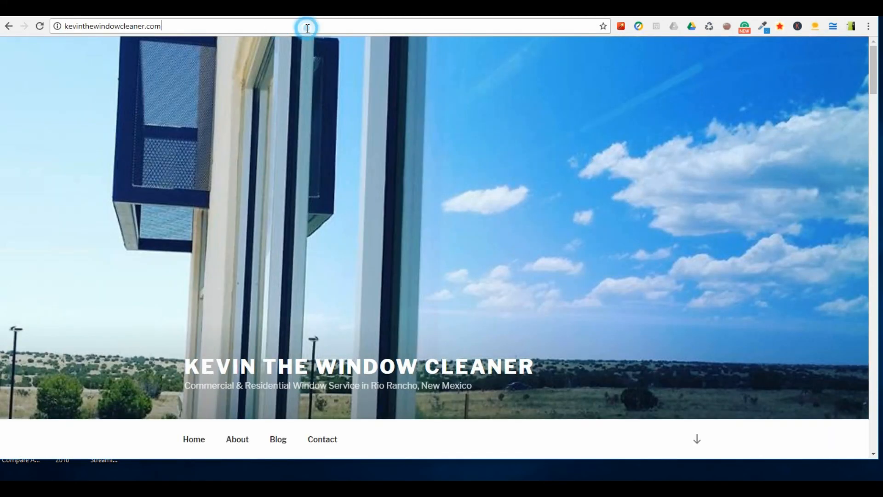
pyautogui.write('/')
pyautogui.press('Down')
pyautogui.press('Down')
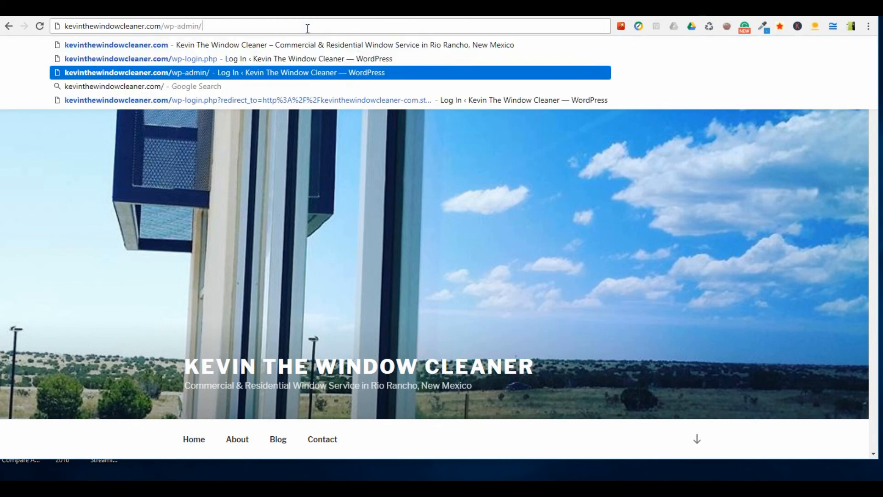
pyautogui.press('Return')
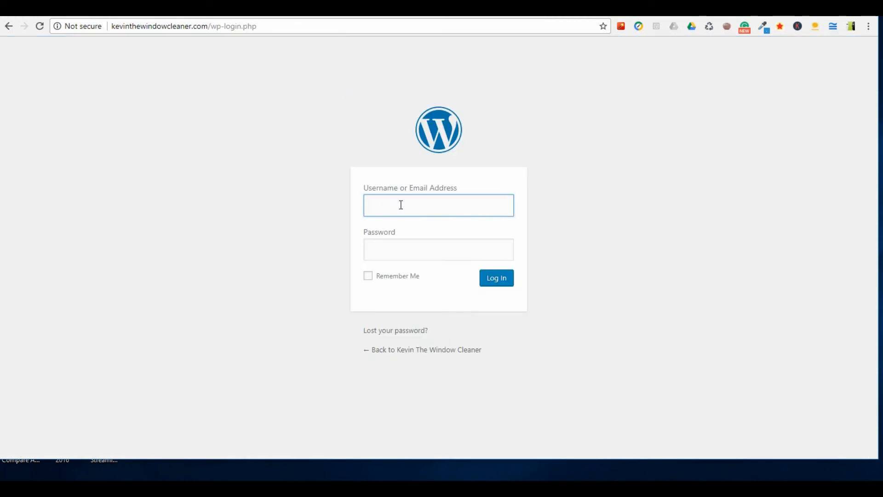
# Complete the login form with the saved username and the account password, and sign in to the dashboard.
pyautogui.write('k')
pyautogui.press('Down')
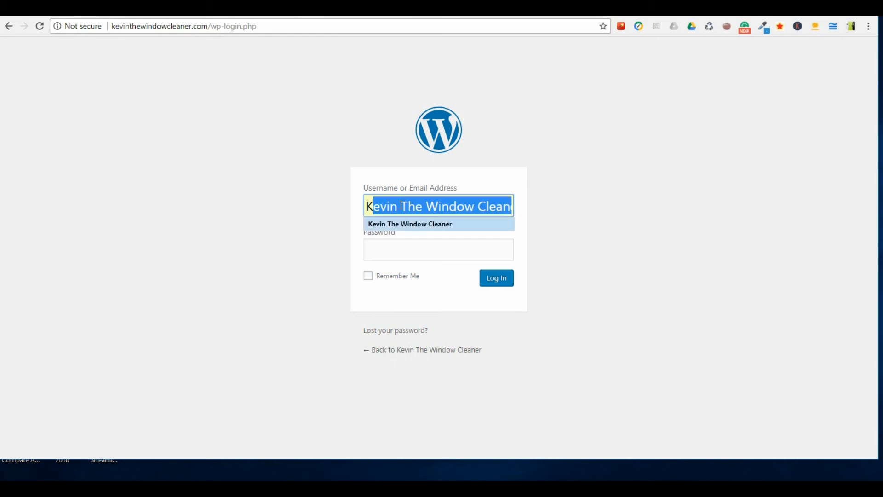
pyautogui.press('Return')
pyautogui.press('Tab')
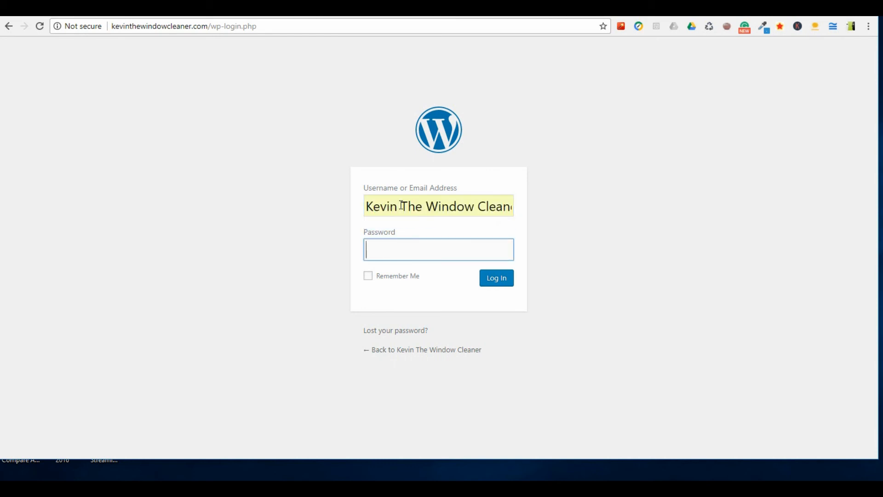
pyautogui.write('******')
pyautogui.press('Return')
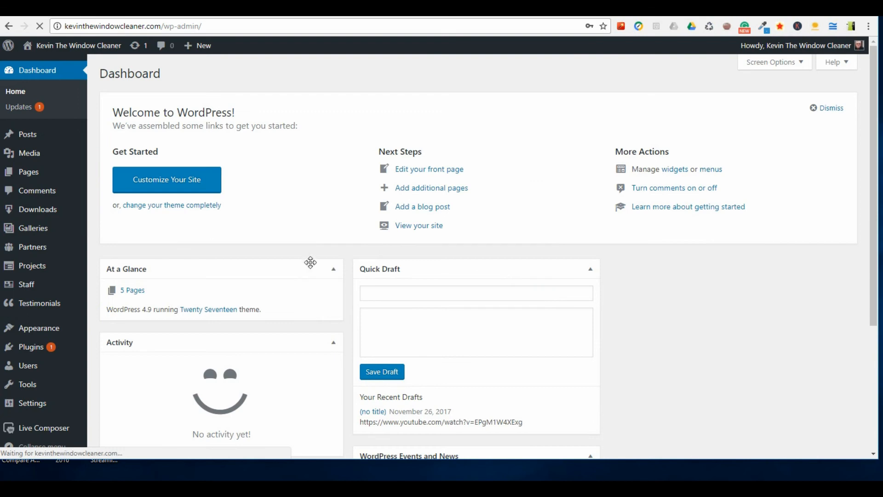
# Check the domain and the /wp-admin/ ending in the new dashboard address, and look over the dashboard page.
pyautogui.moveTo(66, 24); pyautogui.dragTo(161, 26)
pyautogui.click(147, 28)
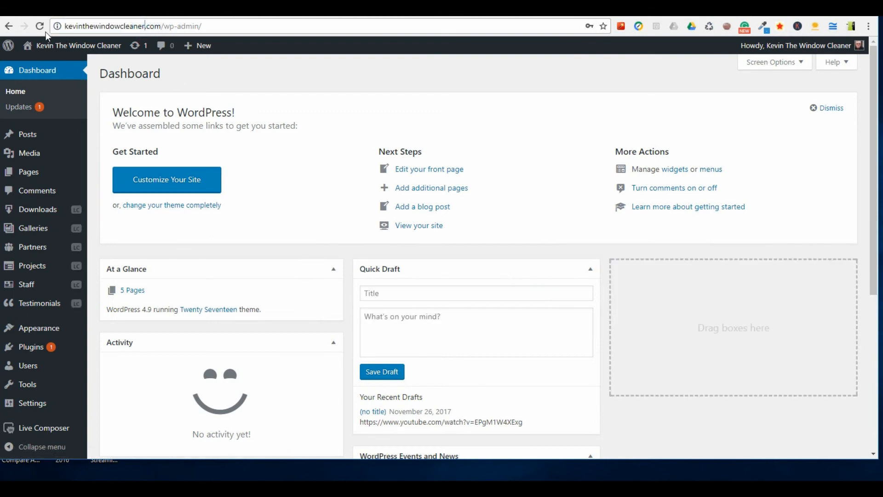
pyautogui.moveTo(65, 26); pyautogui.dragTo(206, 26)
pyautogui.click(161, 26)
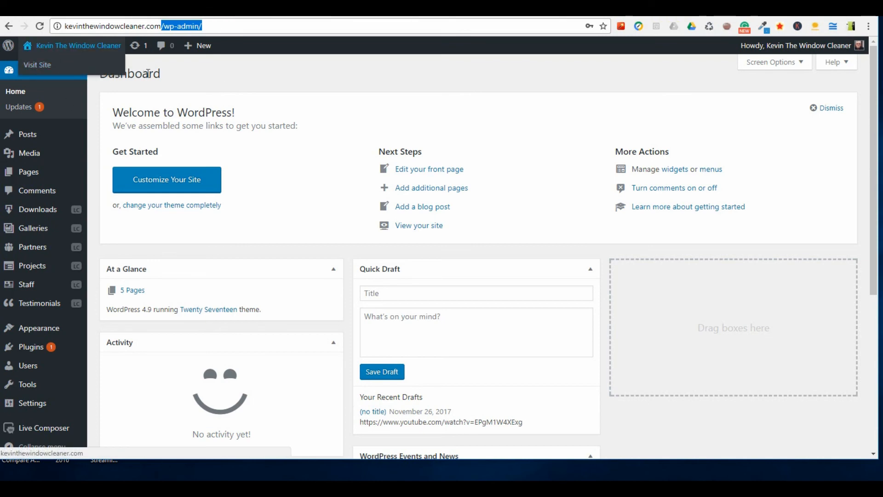
pyautogui.scroll(-5, 60, 216)
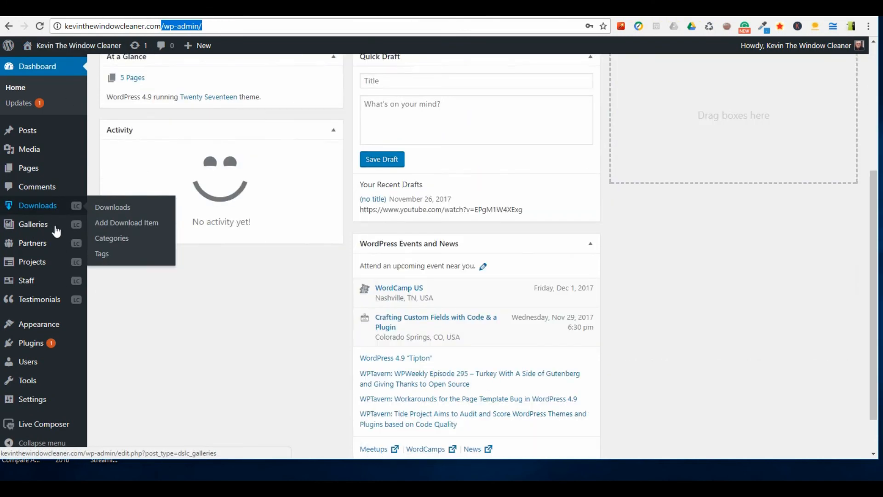
pyautogui.scroll(4, 60, 228)
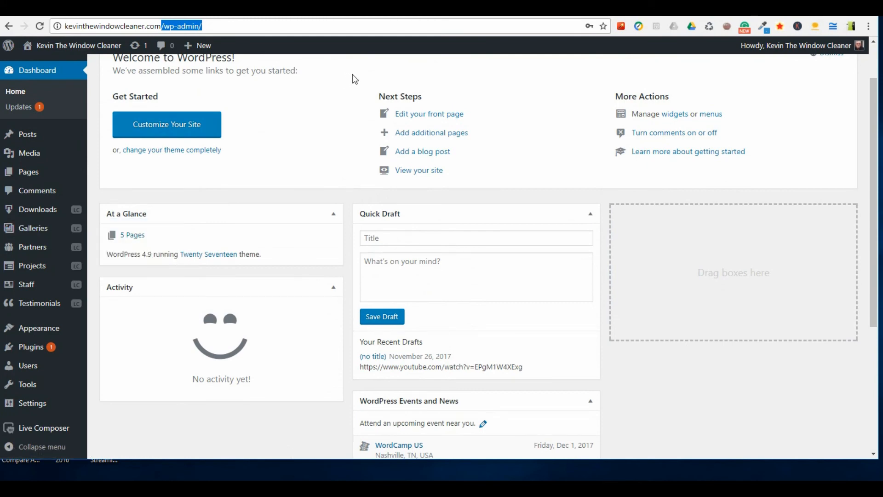